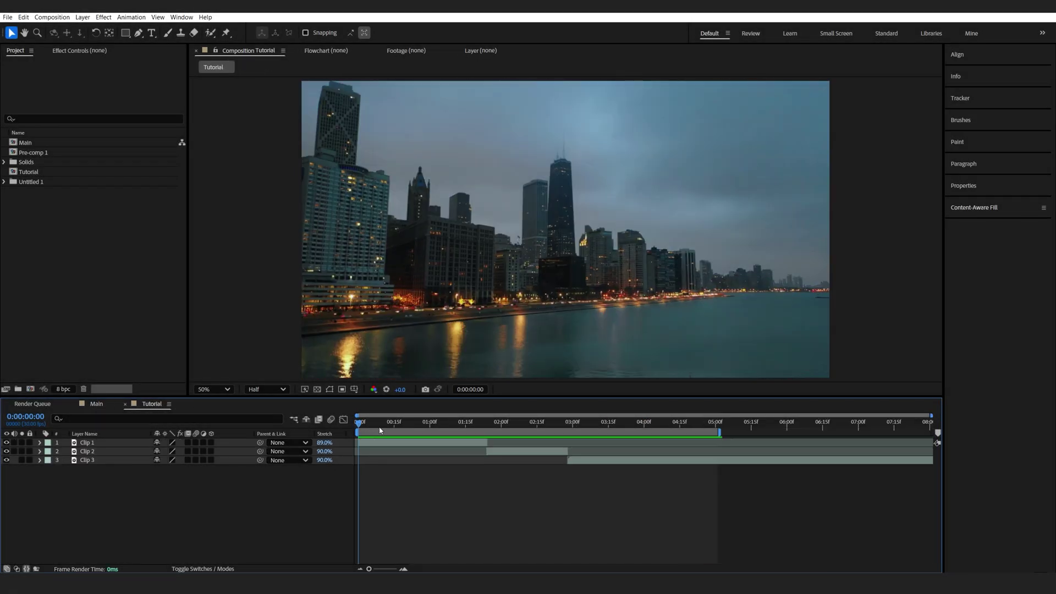
# Move to 0:00:01:16 in the Tutorial composition and create a new adjustment layer.
pyautogui.moveTo(380, 431); pyautogui.dragTo(468, 431)
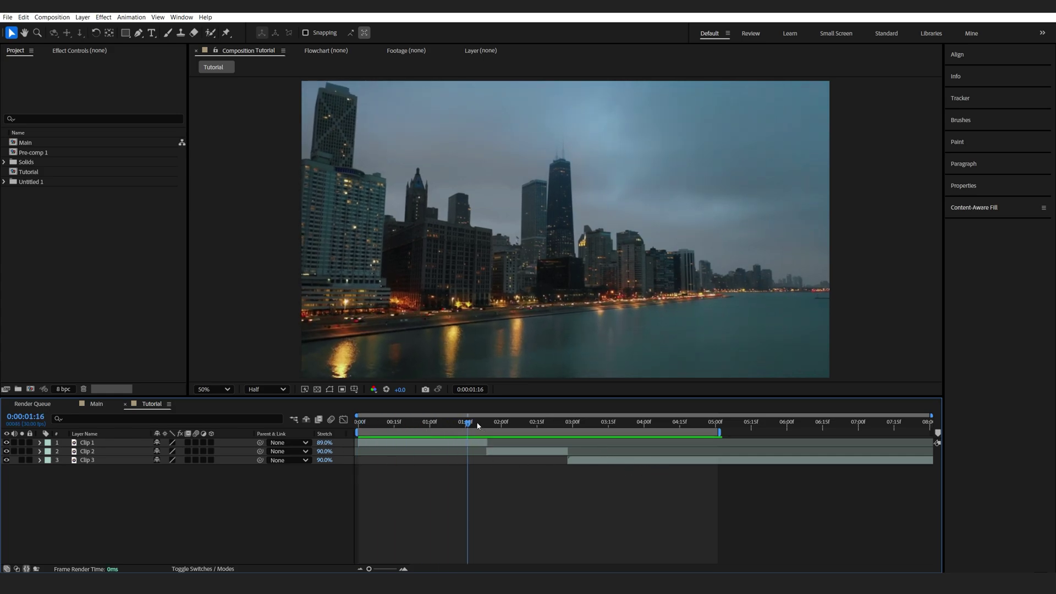
pyautogui.rightClick(305, 505)
pyautogui.moveTo(328, 395)
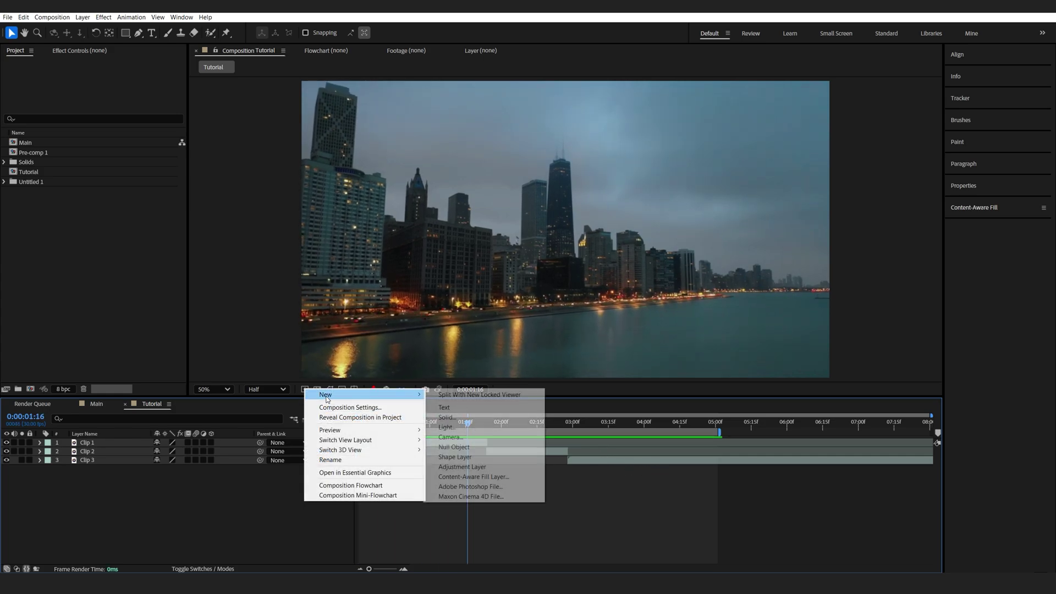
pyautogui.click(481, 471)
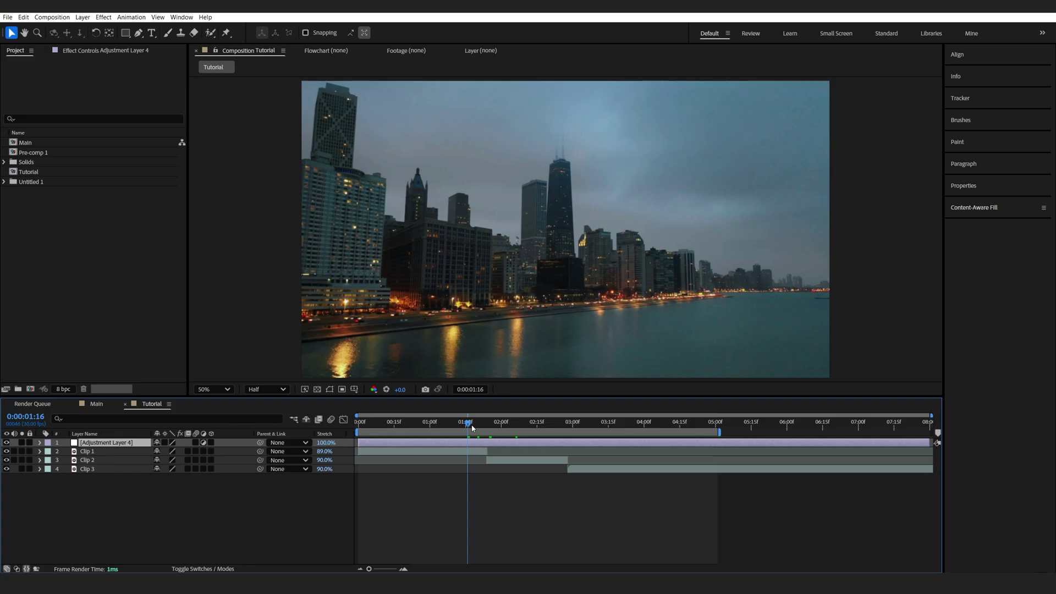
# Trim the adjustment layer to span 0:00:01:16 to 0:00:02:02 by splitting it at both times and deleting the outer pieces.
pyautogui.hotkey('ctrl', 'shift', 'd')
pyautogui.click(462, 451)
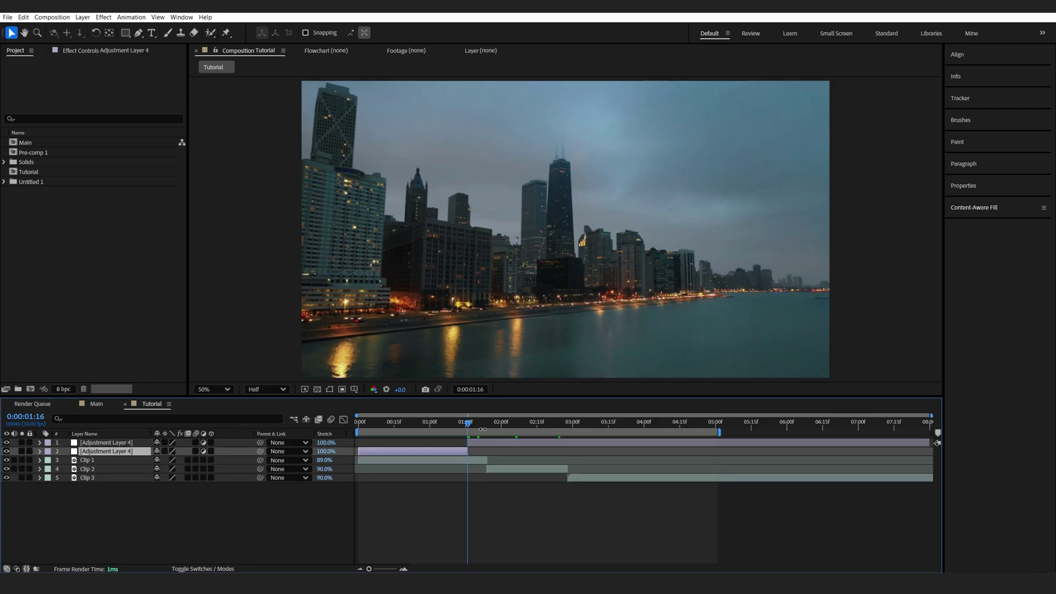
pyautogui.press('Delete')
pyautogui.moveTo(468, 424); pyautogui.dragTo(506, 425)
pyautogui.click(485, 442)
pyautogui.hotkey('ctrl', 'shift', 'd')
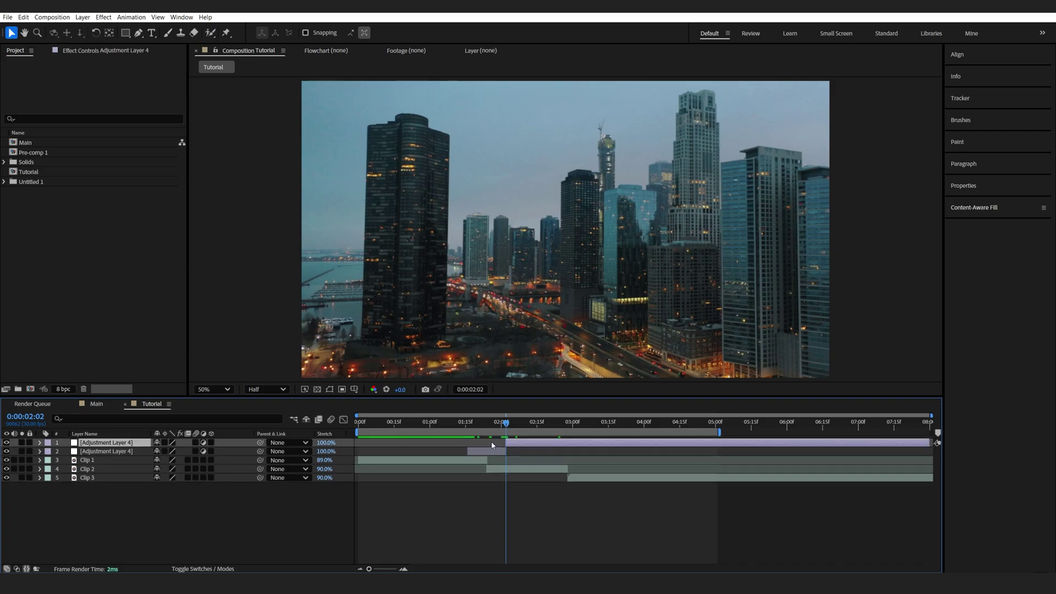
pyautogui.press('Delete')
# Apply the CC Scale Wipe effect to the adjustment layer at the cut between Clip 1 and Clip 2.
pyautogui.click(487, 424)
pyautogui.click(494, 445)
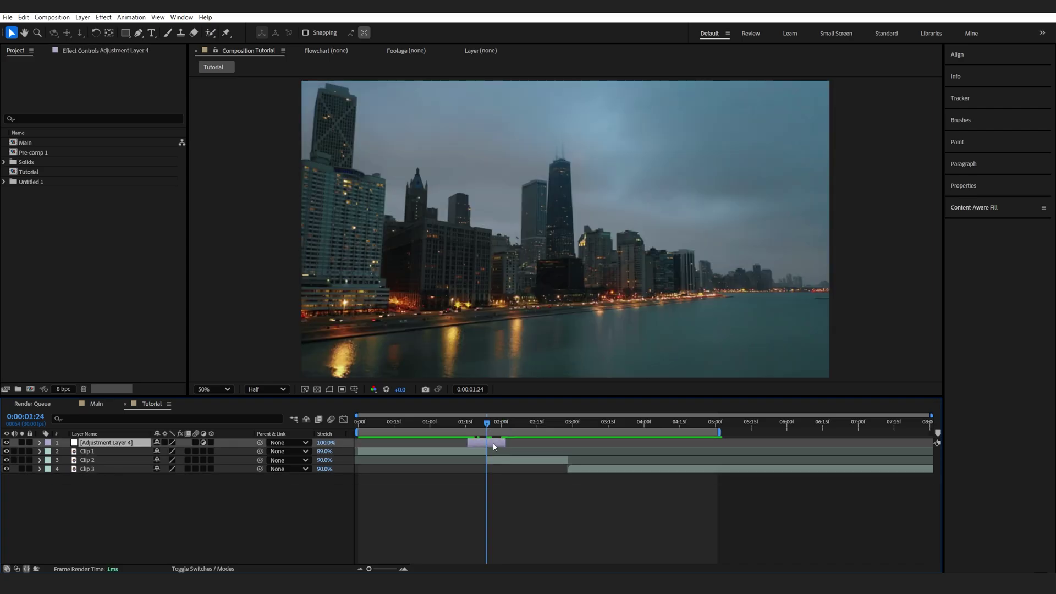
pyautogui.hotkey('ctrl', 'space')
pyautogui.write('cc sc')
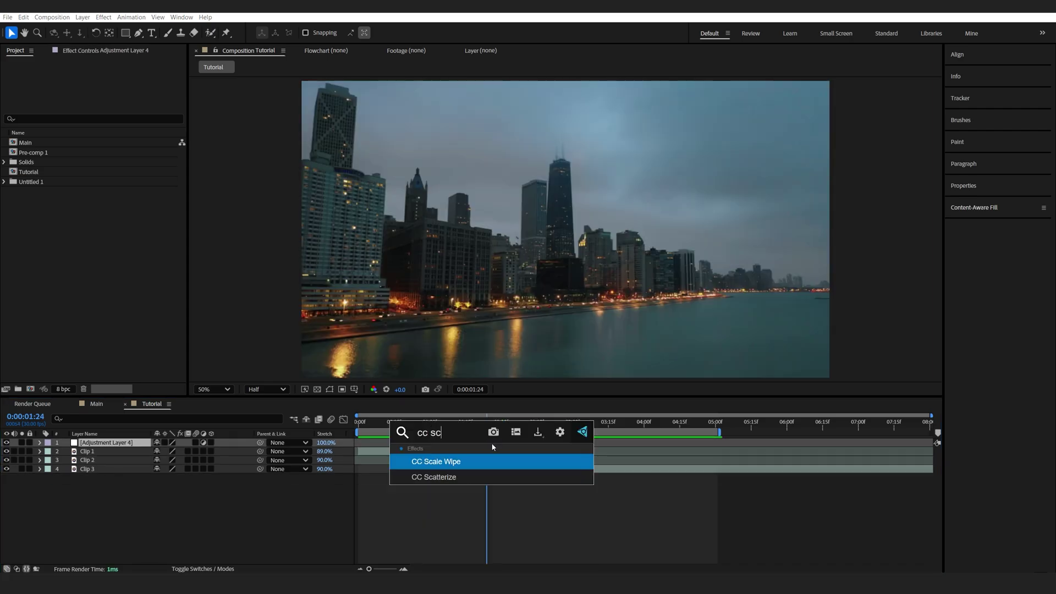
pyautogui.click(464, 461)
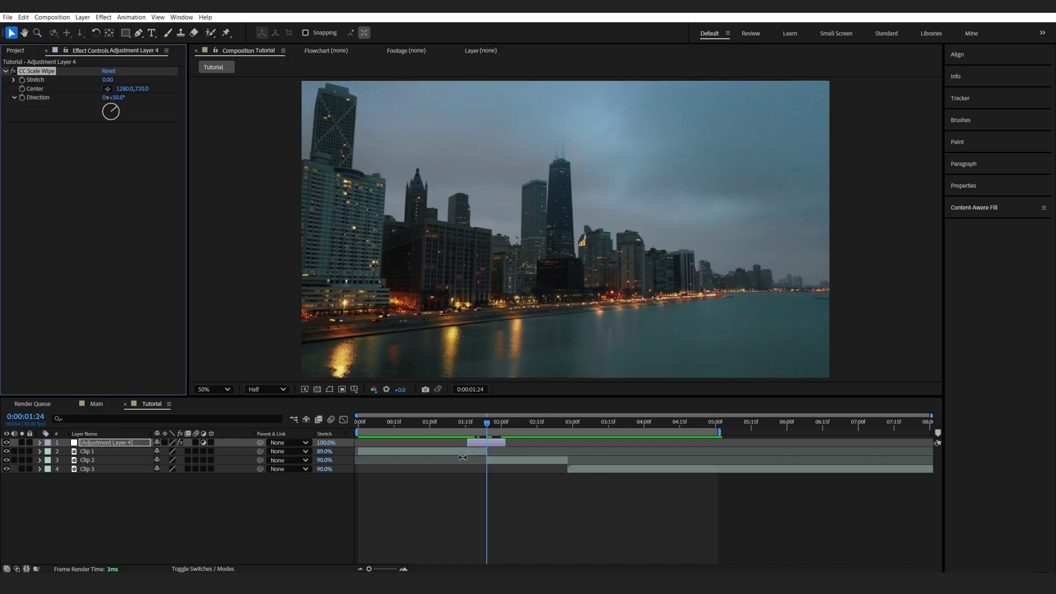
# Set CC Scale Wipe's Stretch to 8 and its Direction to 0°.
pyautogui.click(106, 80)
pyautogui.write('8')
pyautogui.press('Return')
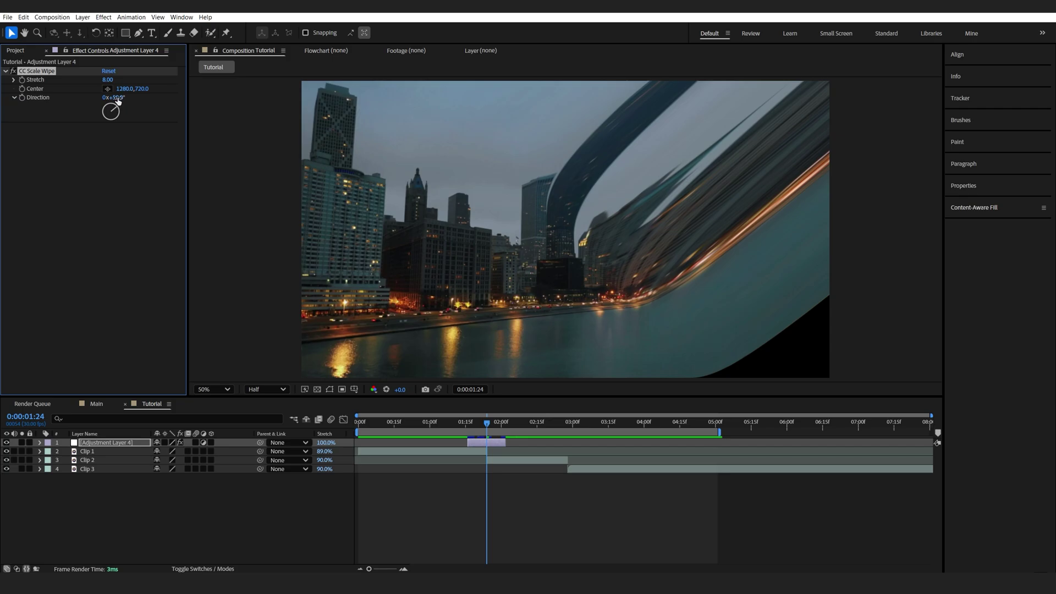
pyautogui.click(116, 98)
pyautogui.write('0')
pyautogui.press('Return')
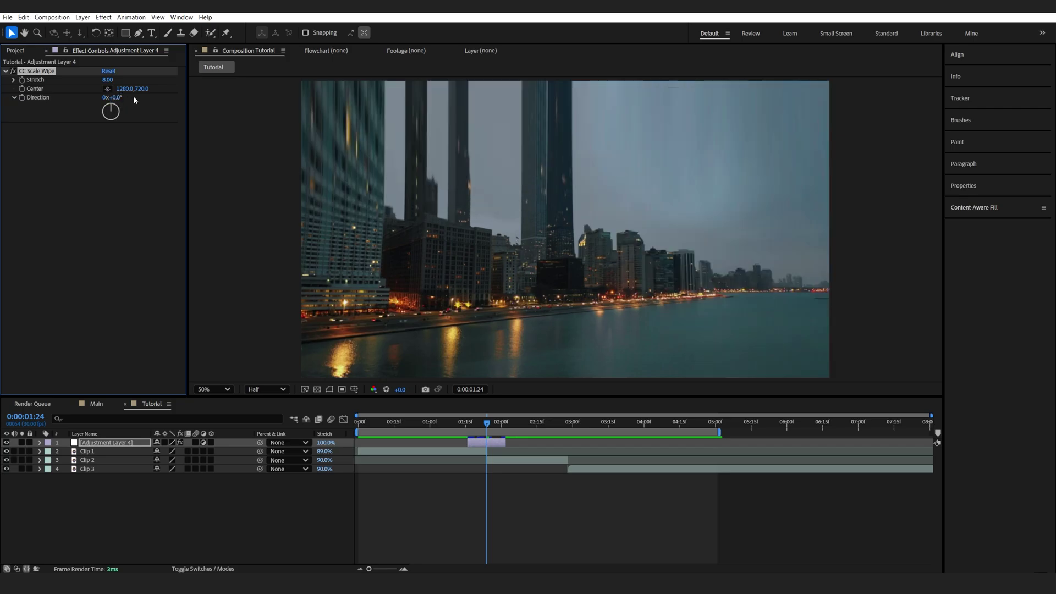
# Try the CC Scale Wipe Center at 1280, 873 and return it to 1280, 720.
pyautogui.moveTo(141, 89); pyautogui.dragTo(190, 119)
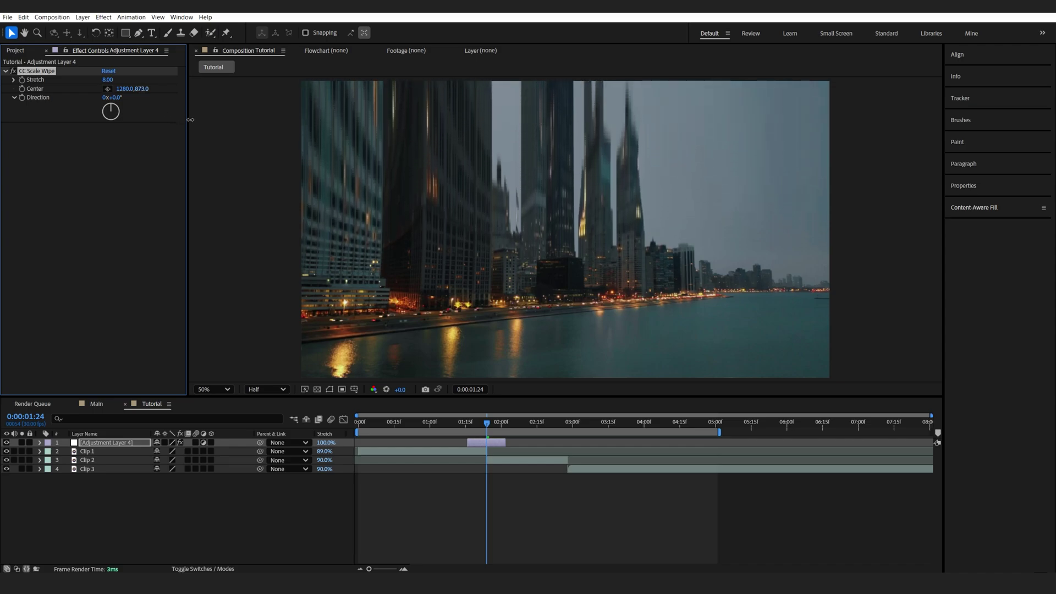
pyautogui.click(318, 202)
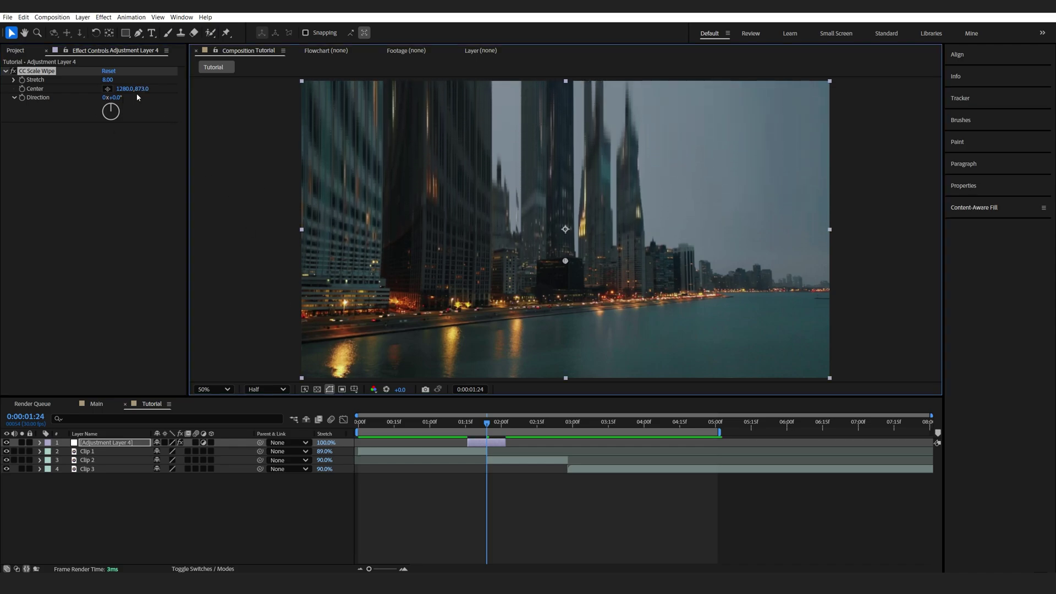
pyautogui.moveTo(142, 89); pyautogui.dragTo(54, 100)
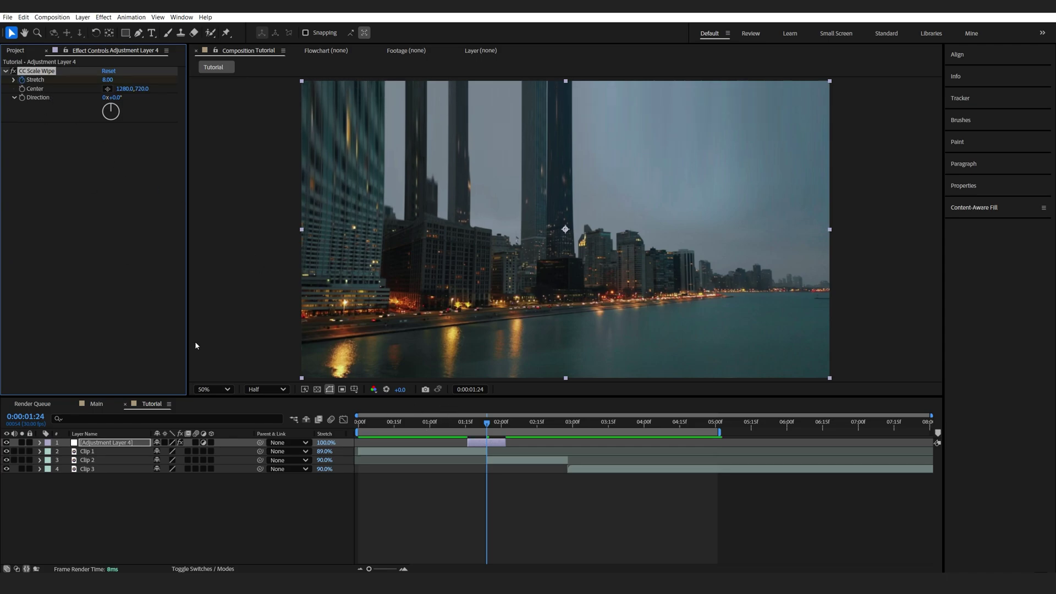
# Keyframe Stretch at 8 on the cut at 0:00:01:24 and add a keyframe of 0 at 0:00:01:20.
pyautogui.press('u')
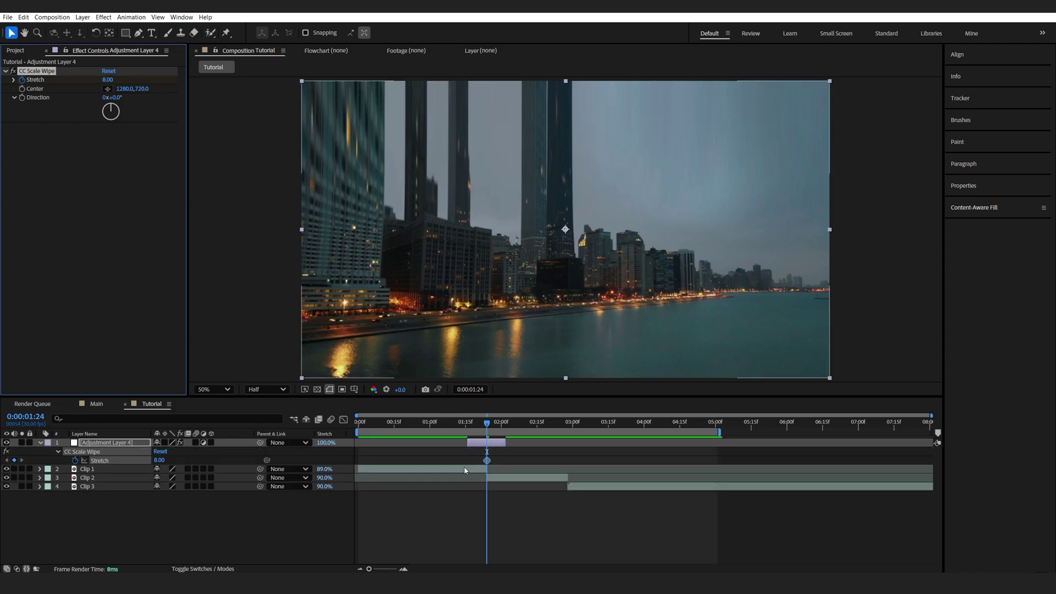
pyautogui.press('pageup')
pyautogui.press('pageup')
pyautogui.press('pageup')
pyautogui.press('pageup')
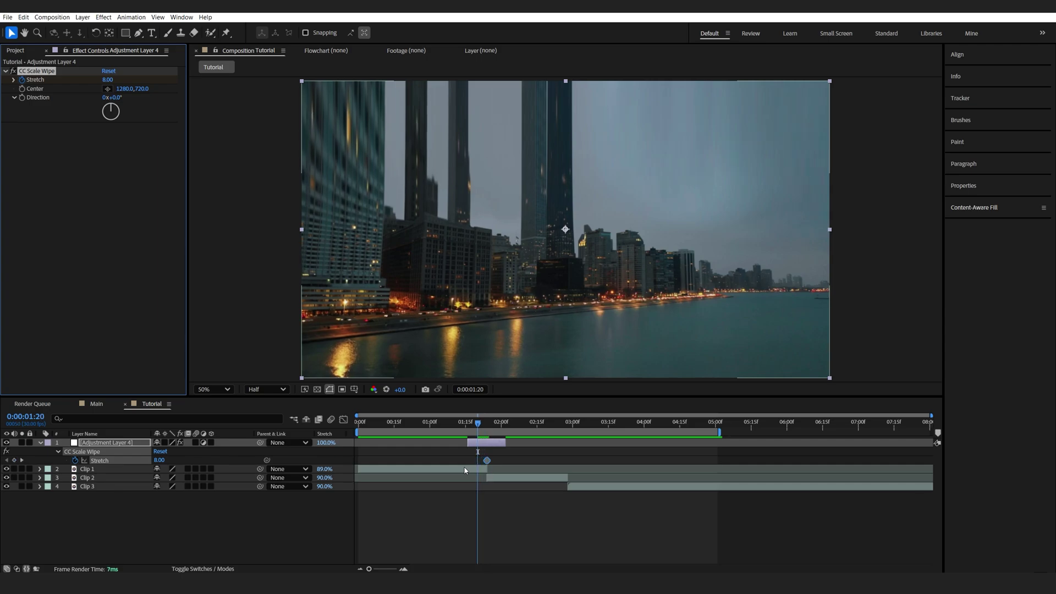
pyautogui.click(159, 461)
pyautogui.write('0')
pyautogui.press('Return')
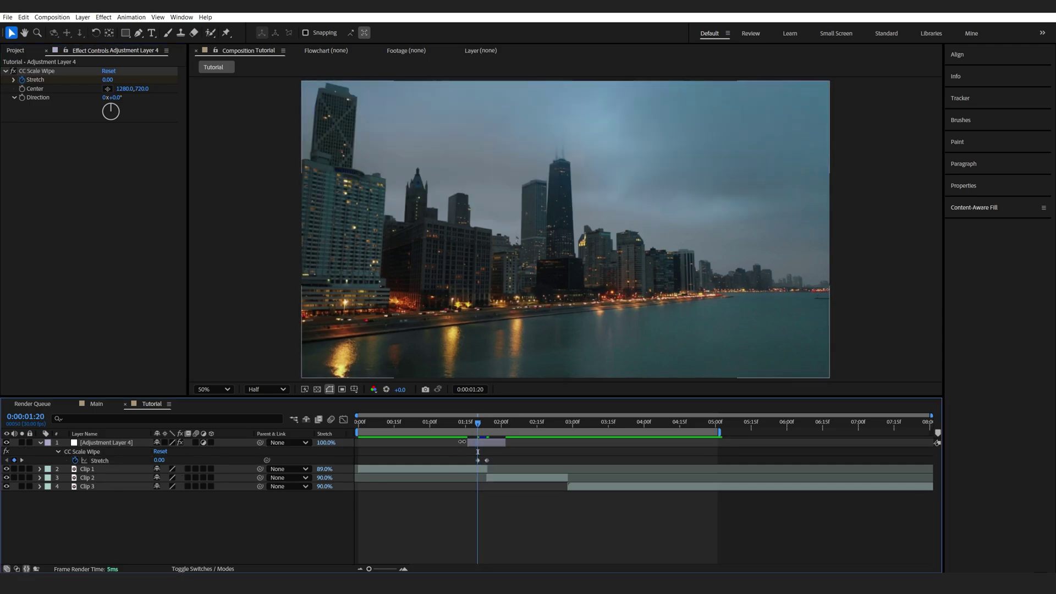
# Add a Stretch keyframe of 0 a few frames after the cut and apply Easy Ease to all Stretch keyframes.
pyautogui.click(487, 428)
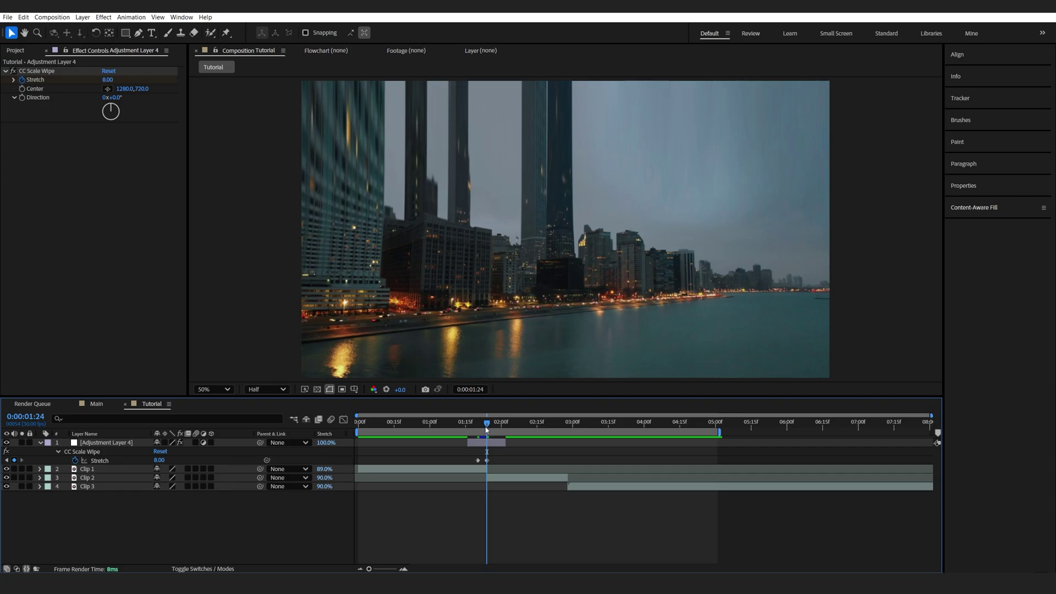
pyautogui.moveTo(487, 430); pyautogui.dragTo(469, 465)
pyautogui.click(158, 460)
pyautogui.write('0')
pyautogui.click(203, 531)
pyautogui.press('F9')
# Return to 0:00:01:24 and shift the CC Scale Wipe Center to 1280, 838.
pyautogui.moveTo(477, 425); pyautogui.dragTo(487, 424)
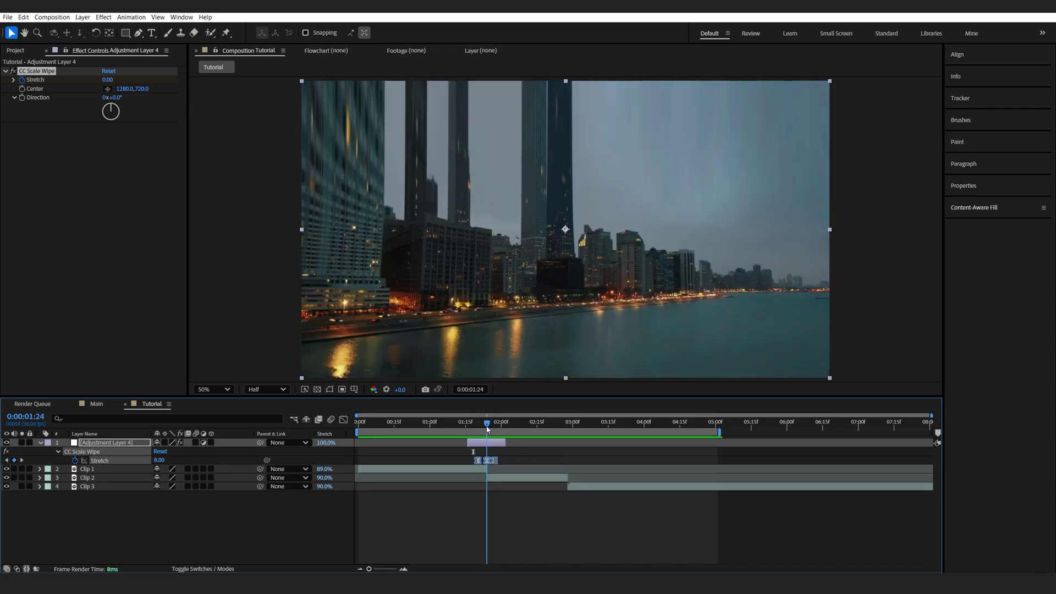
pyautogui.click(104, 444)
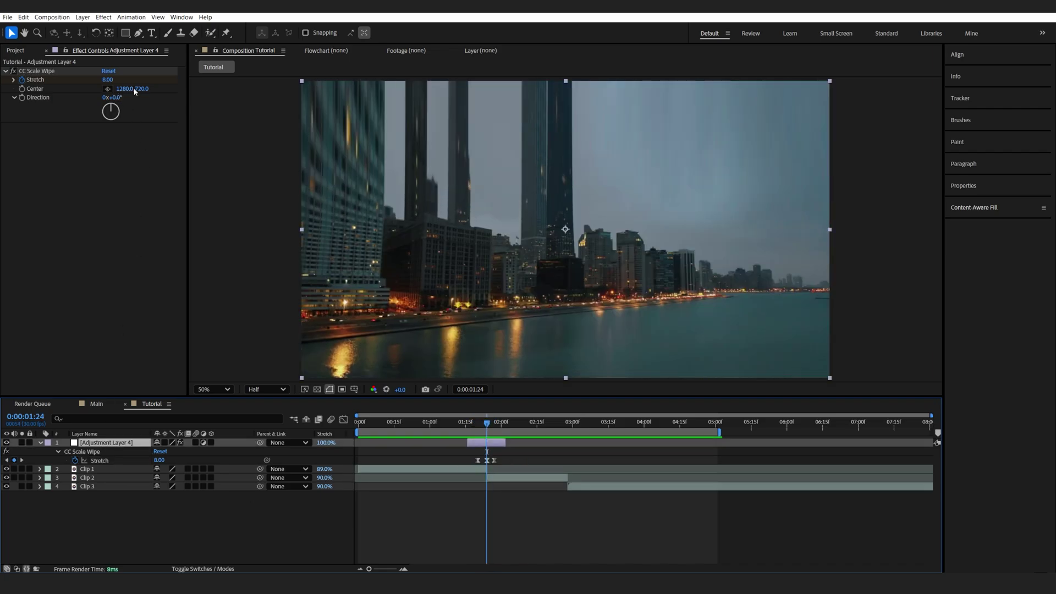
pyautogui.moveTo(135, 91); pyautogui.dragTo(196, 94)
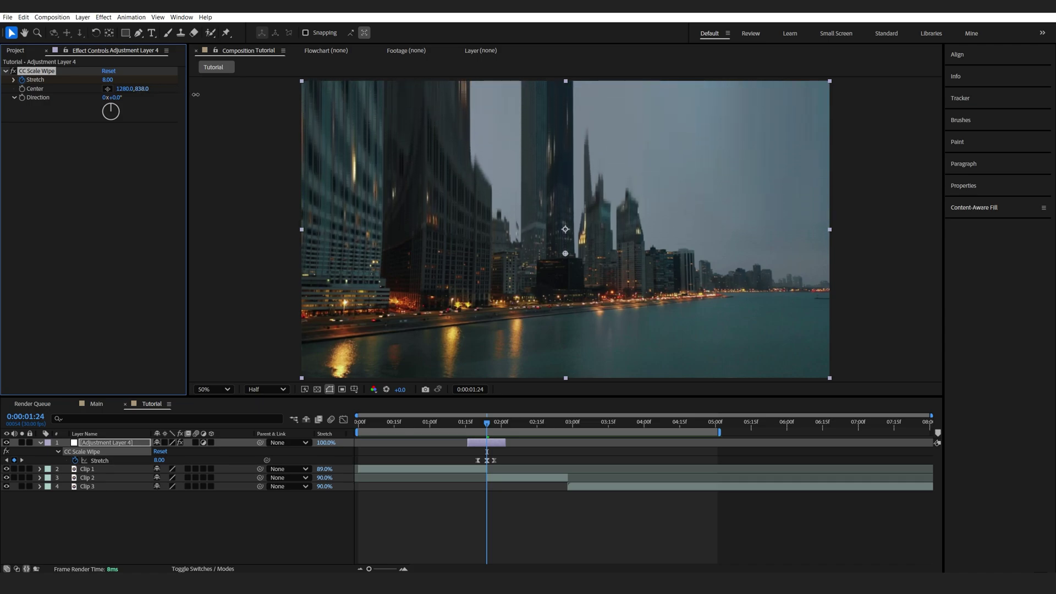
# Apply the Exposure effect to the adjustment layer and keyframe its Exposure at 5 on 0:00:01:24.
pyautogui.click(494, 444)
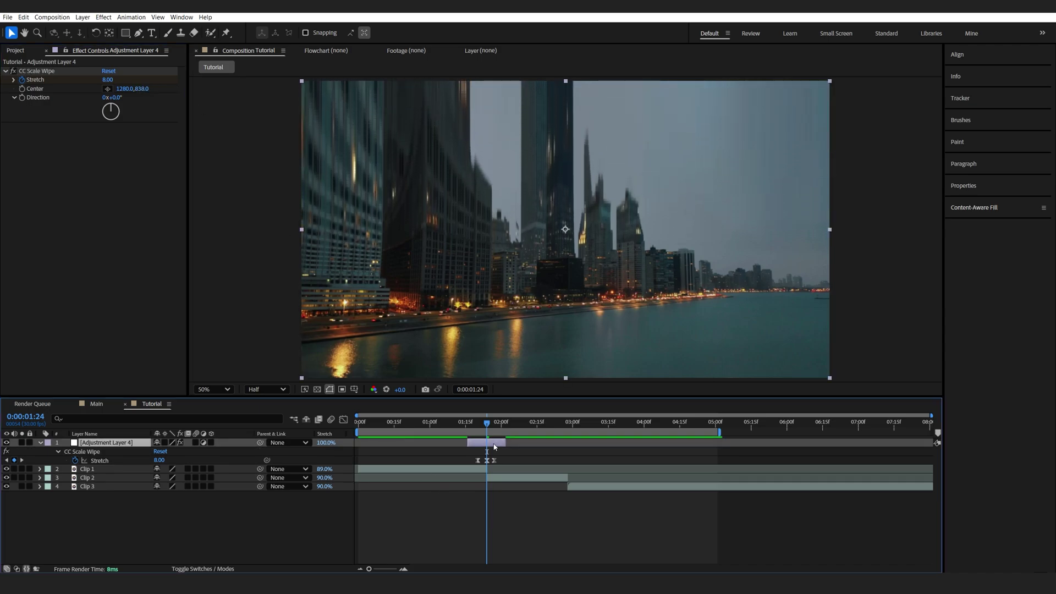
pyautogui.hotkey('ctrl', 'space')
pyautogui.write('ex')
pyautogui.click(456, 479)
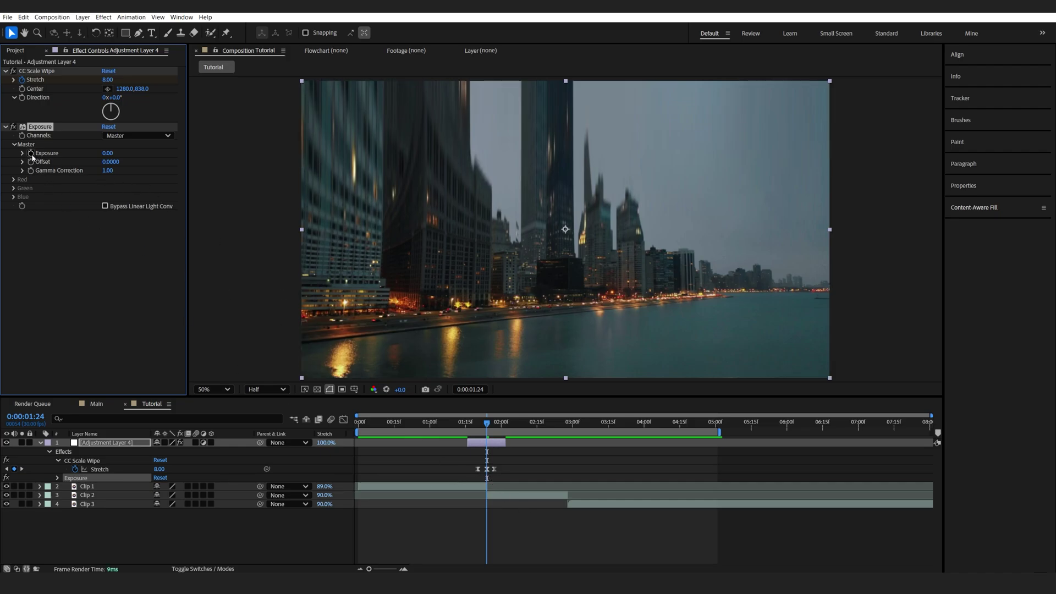
pyautogui.click(30, 155)
pyautogui.click(167, 513)
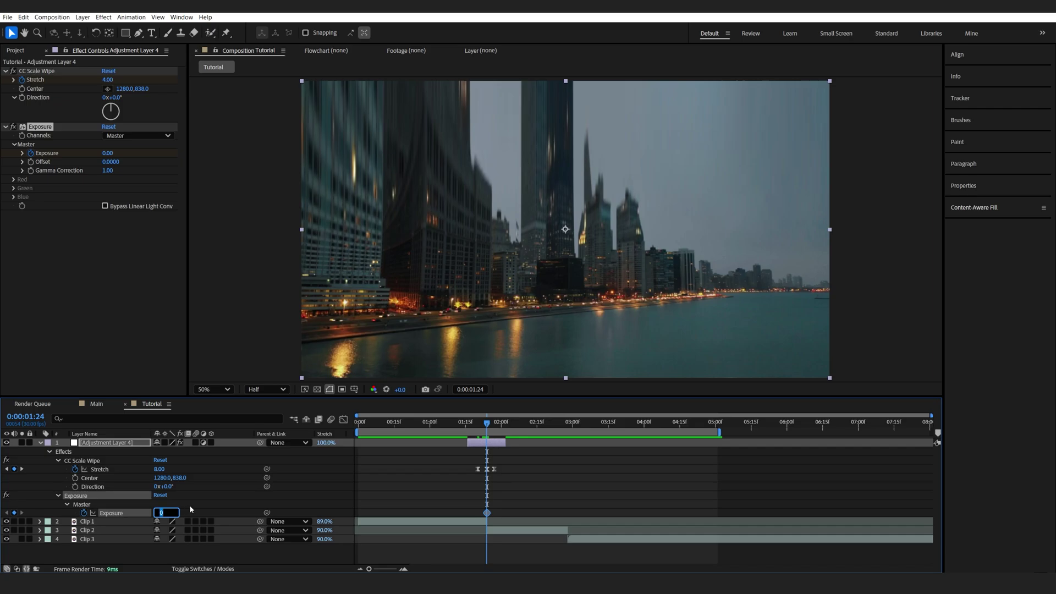
pyautogui.write('5')
pyautogui.press('Return')
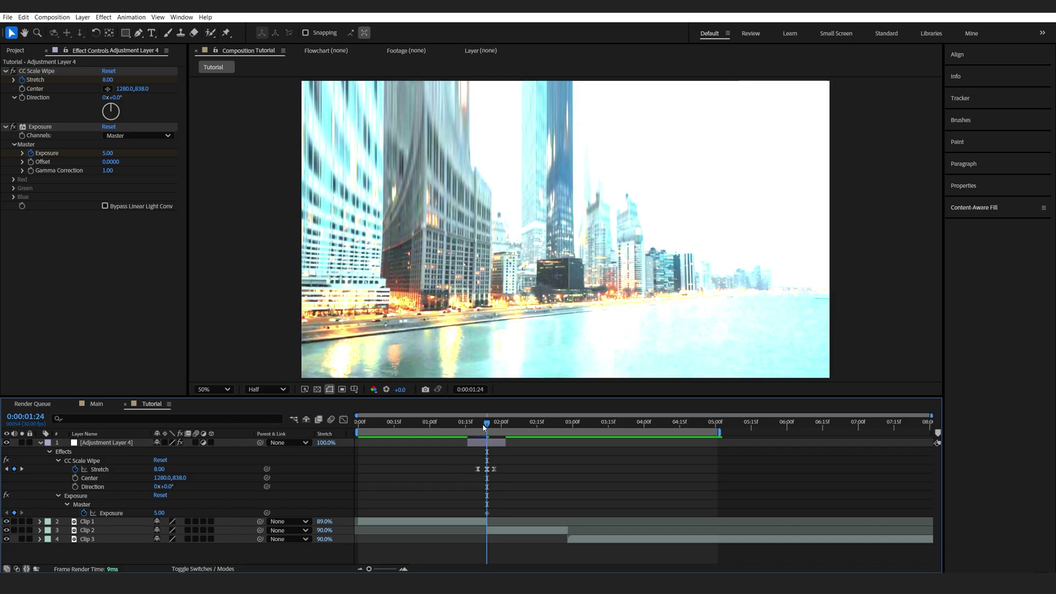
# Add an Exposure keyframe of 0 at 0:00:01:20 and copy it to the last Stretch keyframe's time.
pyautogui.moveTo(485, 427); pyautogui.dragTo(477, 427)
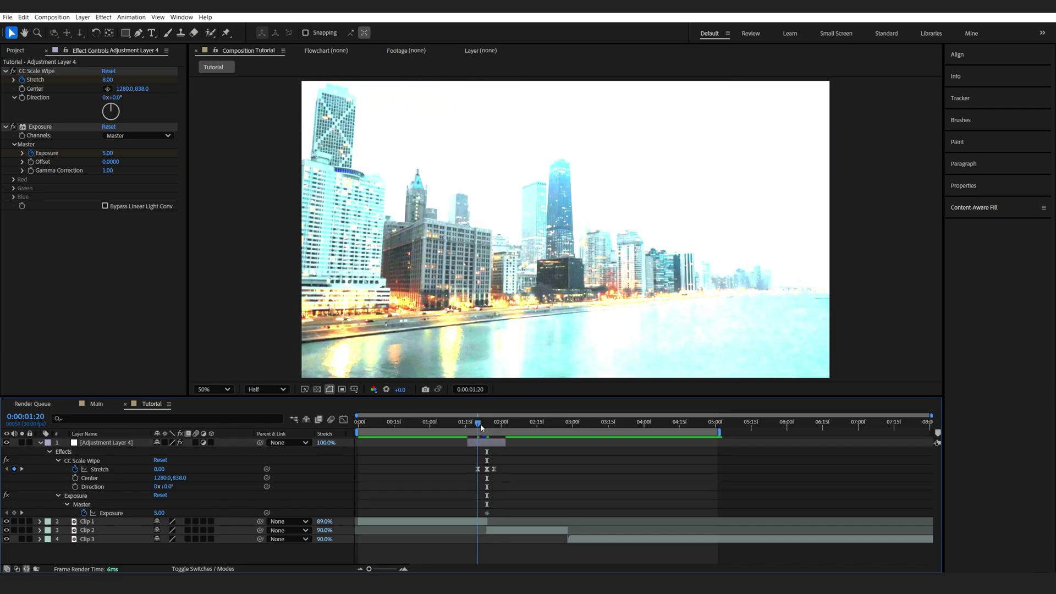
pyautogui.click(159, 513)
pyautogui.write('0')
pyautogui.press('Return')
pyautogui.click(478, 513)
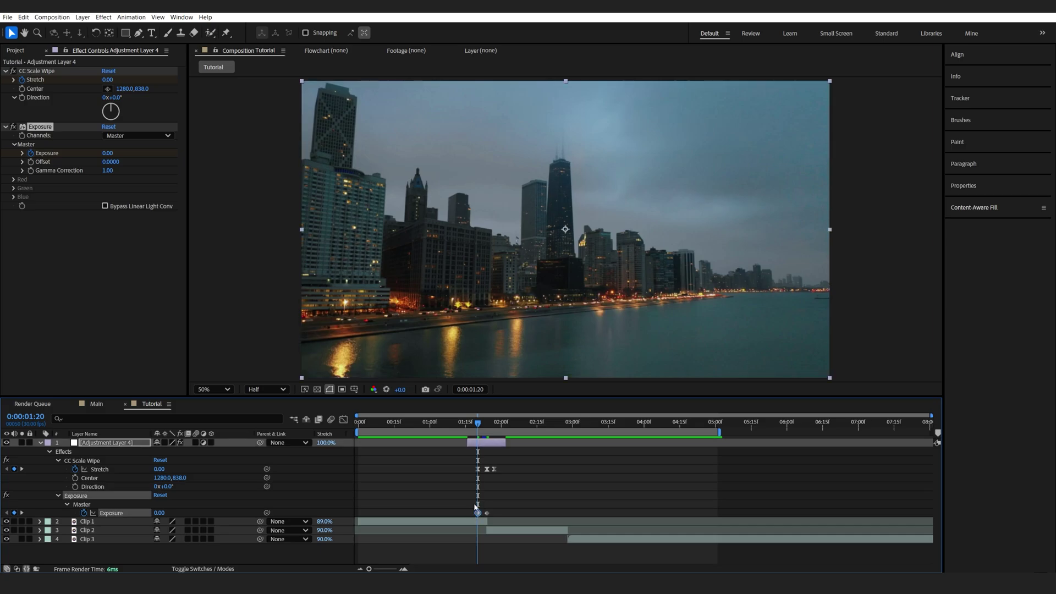
# Add an Exposure keyframe of 1 at 0:00:01:18, two frames before the earliest zero keyframe.
pyautogui.moveTo(487, 428); pyautogui.dragTo(479, 425)
pyautogui.press('pageup')
pyautogui.press('pageup')
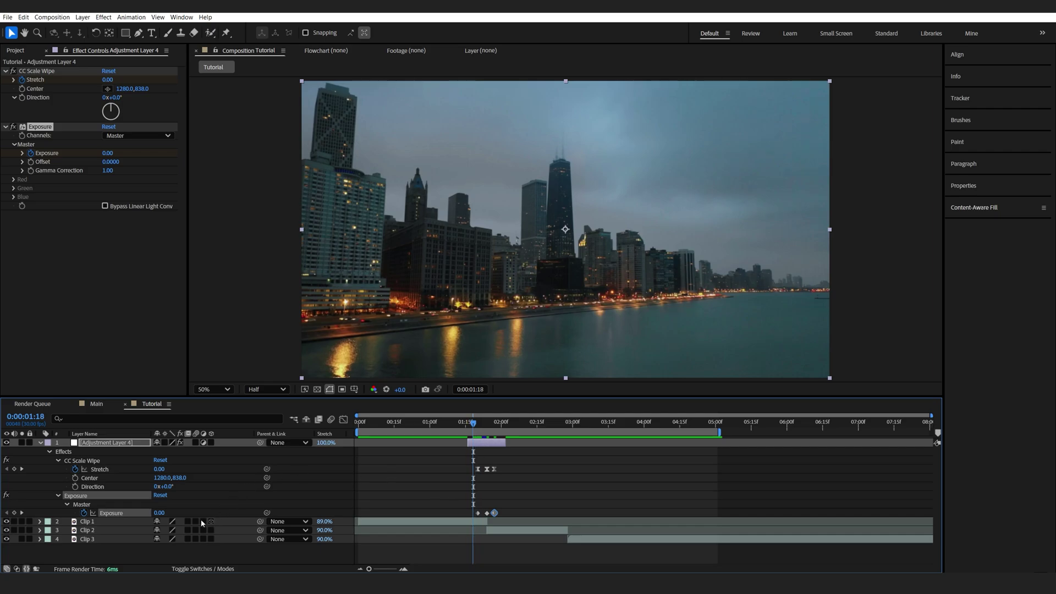
pyautogui.click(177, 507)
pyautogui.click(160, 513)
pyautogui.write('1')
pyautogui.click(194, 510)
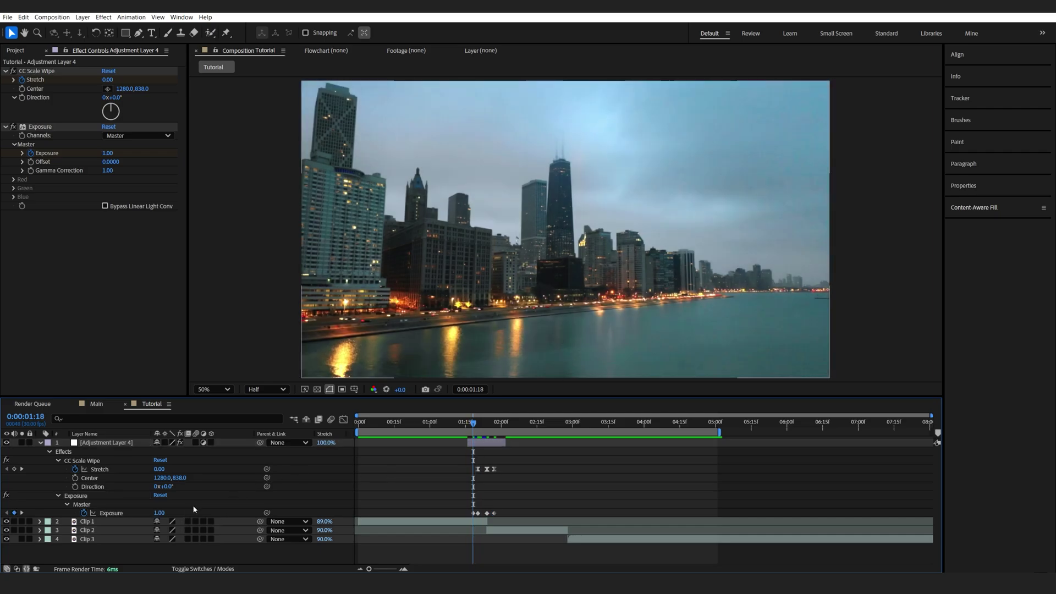
# Add an Exposure keyframe of 0 at 0:00:01:16, where the adjustment layer starts.
pyautogui.press('pageup')
pyautogui.press('pageup')
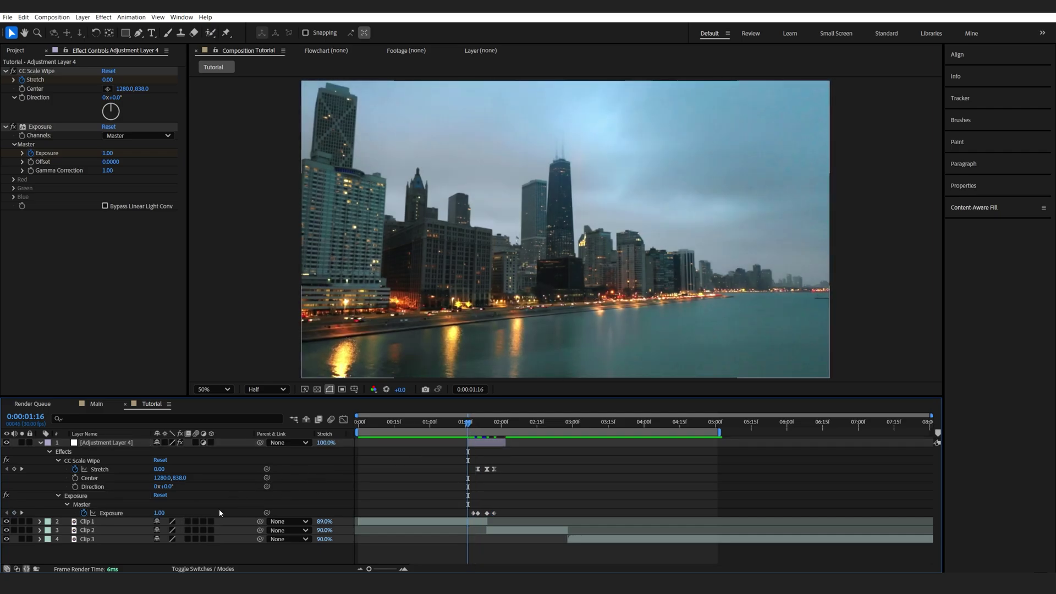
pyautogui.click(159, 514)
pyautogui.write('0')
pyautogui.click(200, 506)
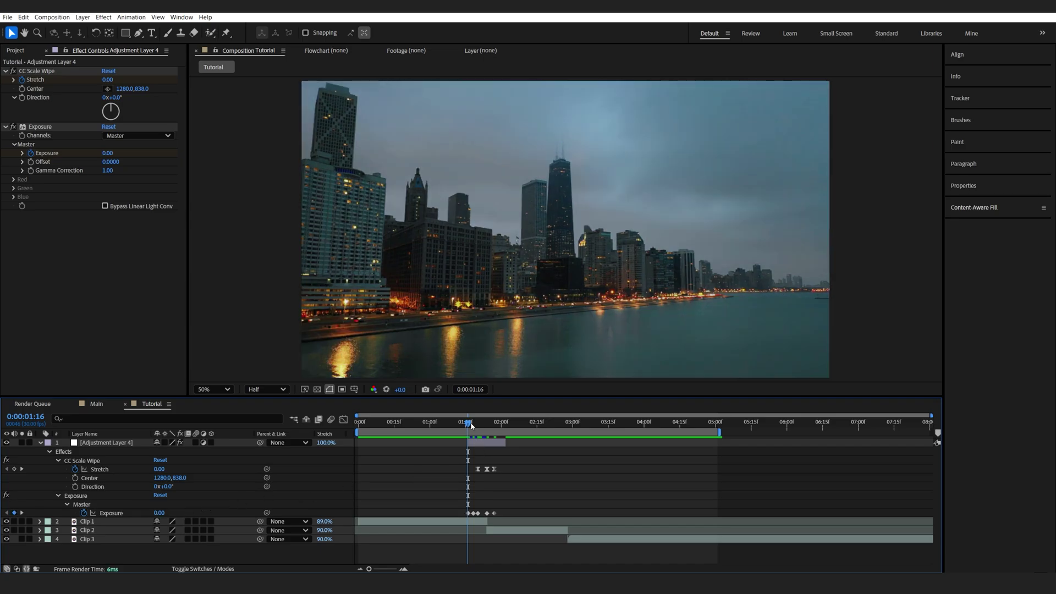
# Apply Easy Ease to all the Exposure keyframes.
pyautogui.moveTo(471, 425)
pyautogui.mouseDown()
pyautogui.moveTo(488, 425)
pyautogui.moveTo(470, 429)
pyautogui.mouseUp()
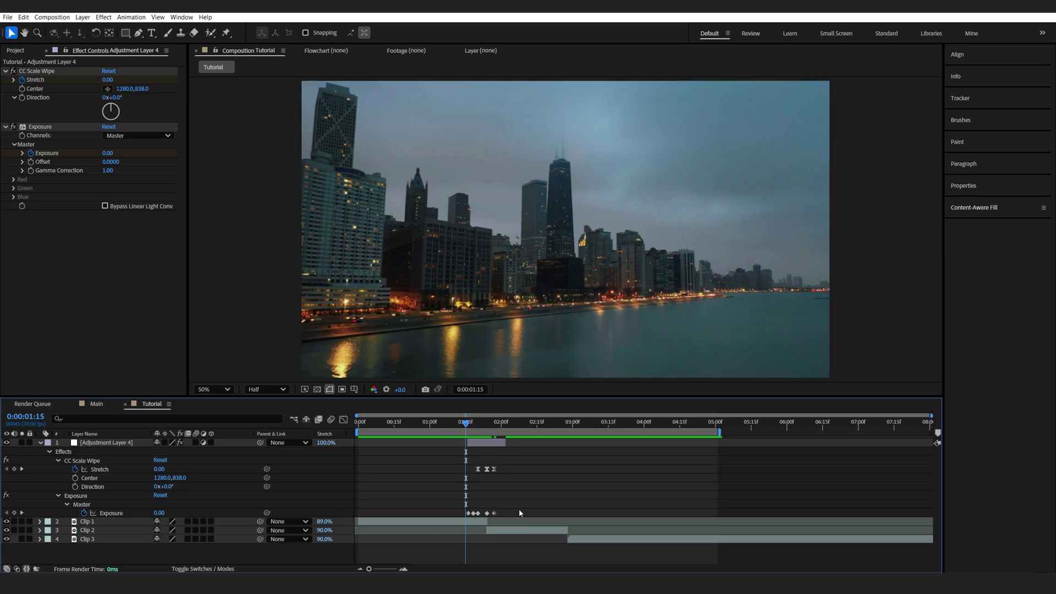
pyautogui.moveTo(519, 510); pyautogui.dragTo(457, 529)
pyautogui.press('F9')
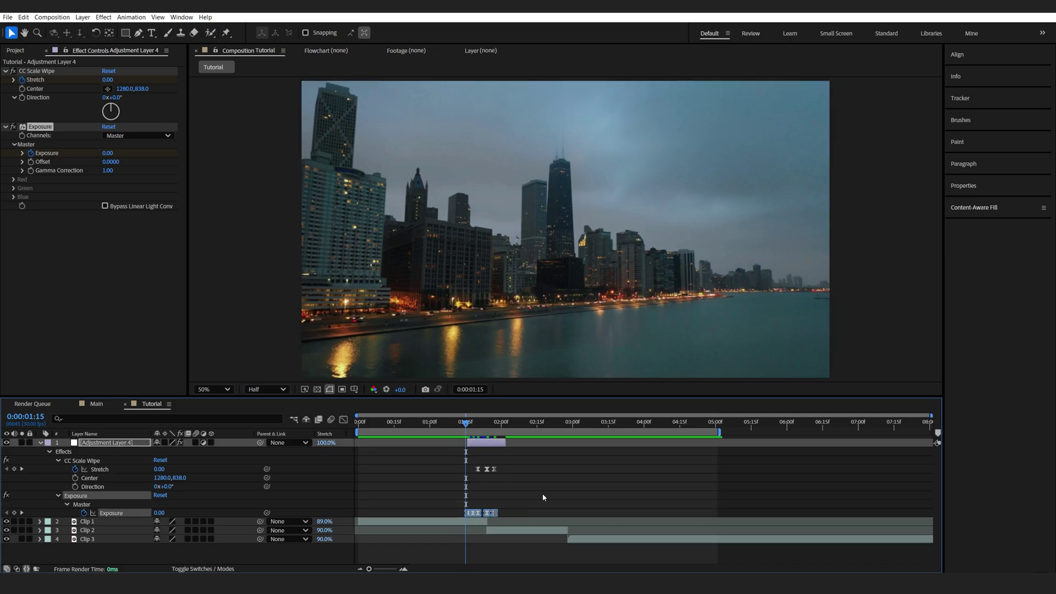
pyautogui.click(543, 493)
# Apply the Transform effect to the adjustment layer with the time set to the peak keyframes at 0:00:01:24.
pyautogui.moveTo(466, 424); pyautogui.dragTo(487, 424)
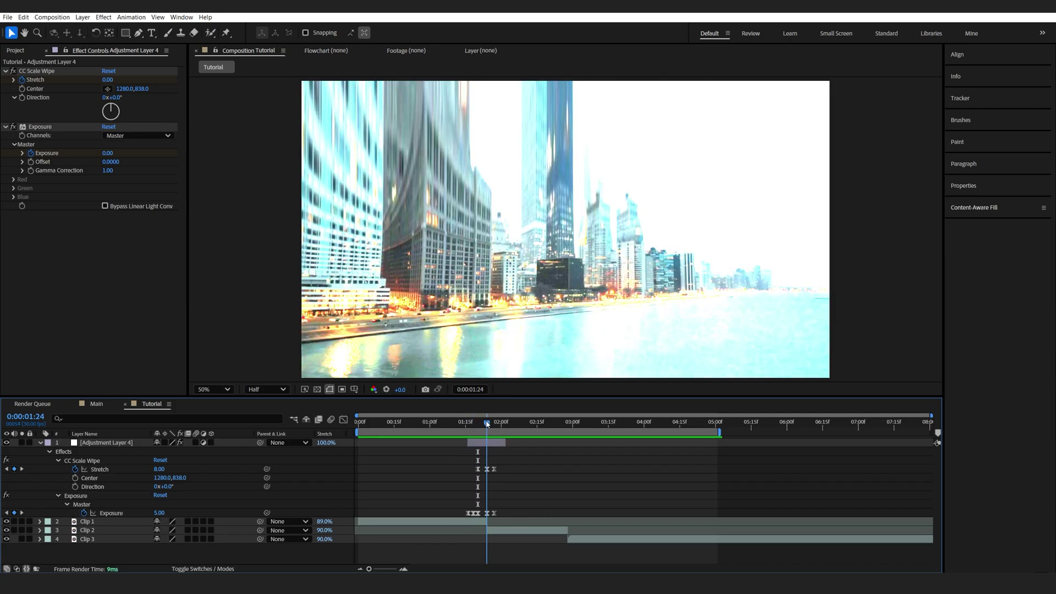
pyautogui.click(484, 442)
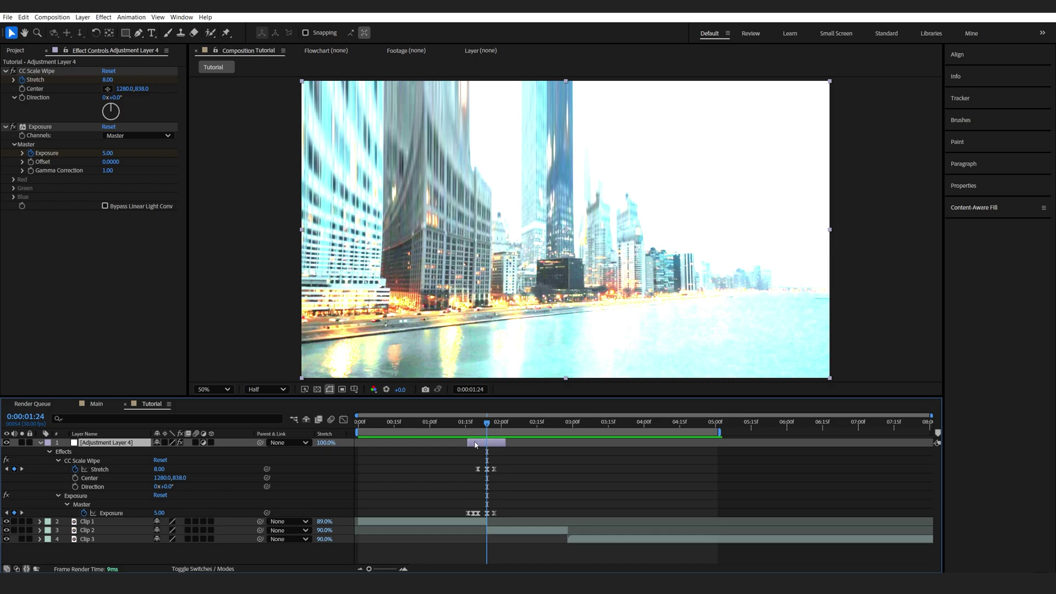
pyautogui.hotkey('ctrl', 'space')
pyautogui.write('tra')
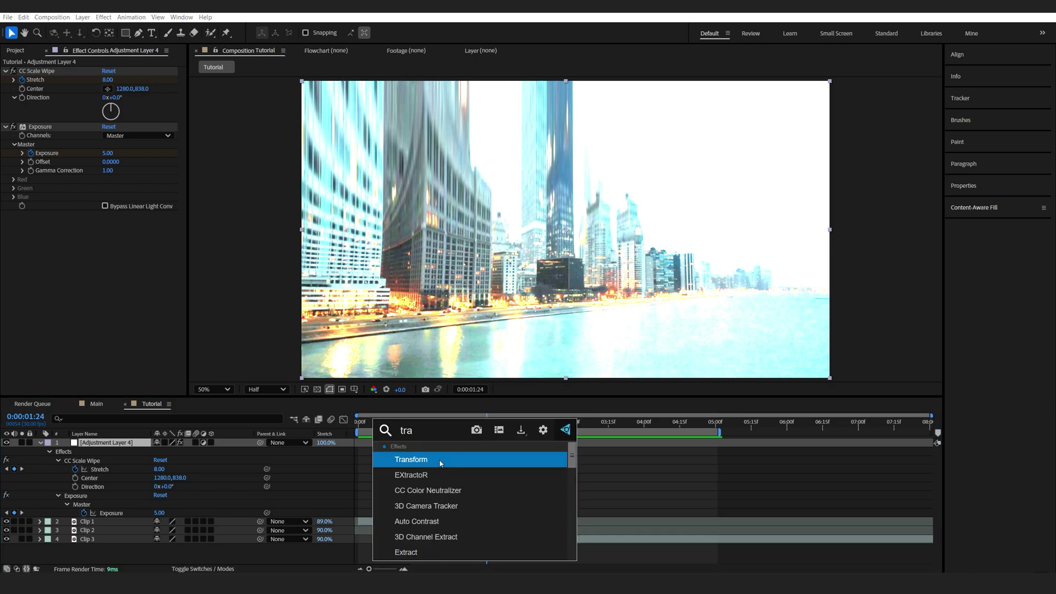
pyautogui.click(440, 462)
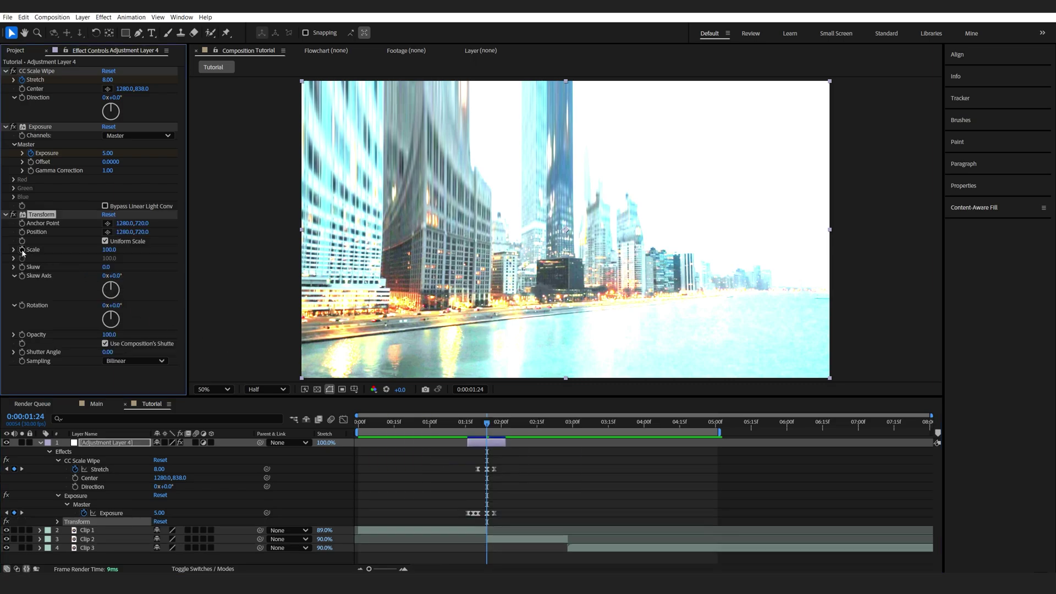
# Add a Transform Scale keyframe of 110 at 0:00:01:24.
pyautogui.click(113, 249)
pyautogui.write('110')
pyautogui.press('Return')
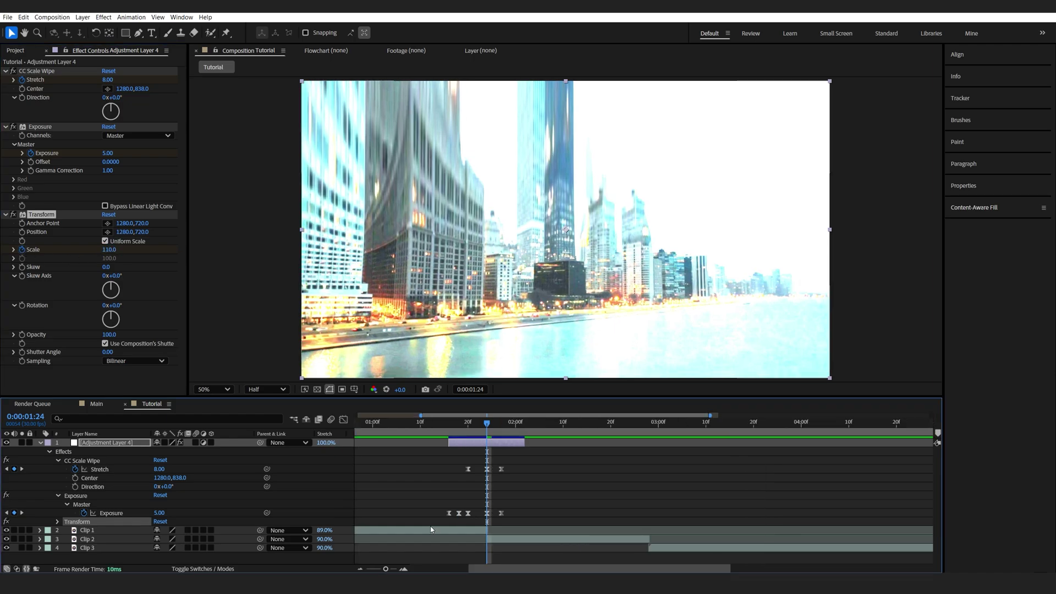
# Reveal the adjustment layer's keyframes and add a Transform Scale keyframe of 100 at 0:00:01:22.
pyautogui.scroll(3, 428, 517)
pyautogui.press('u')
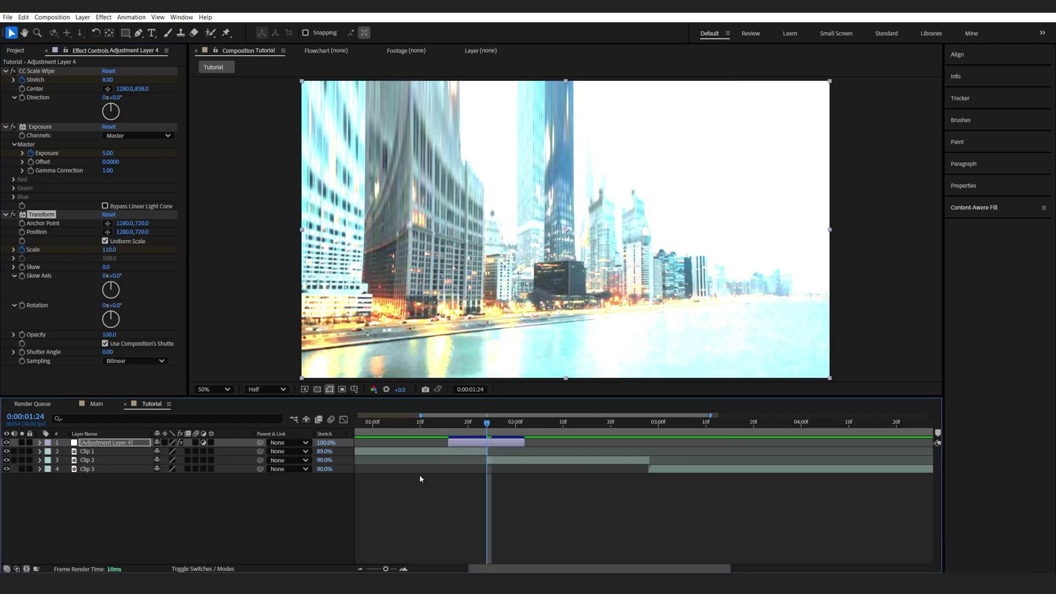
pyautogui.press('u')
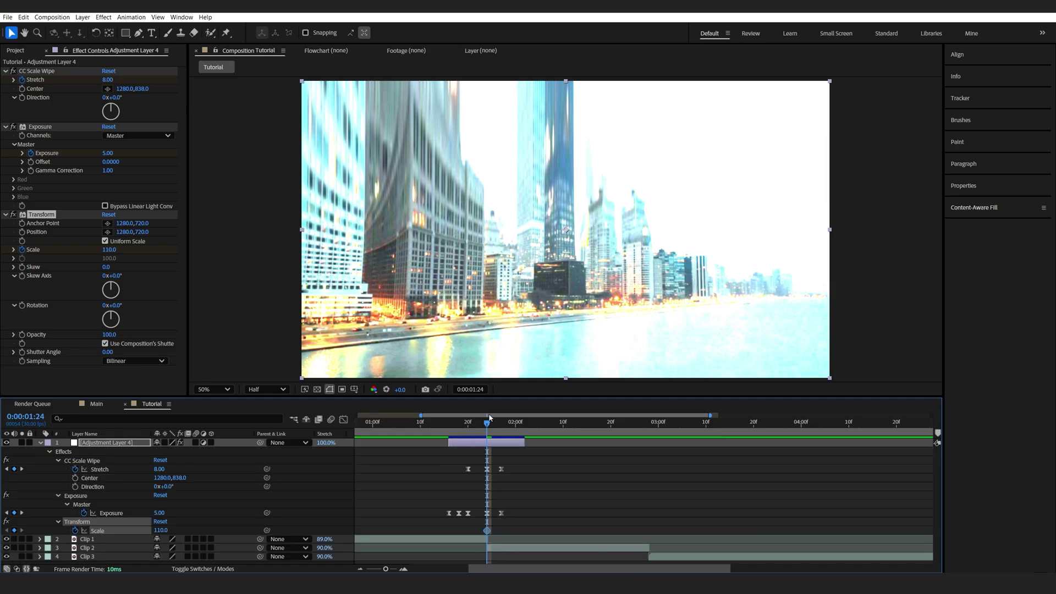
pyautogui.moveTo(490, 418); pyautogui.dragTo(478, 419)
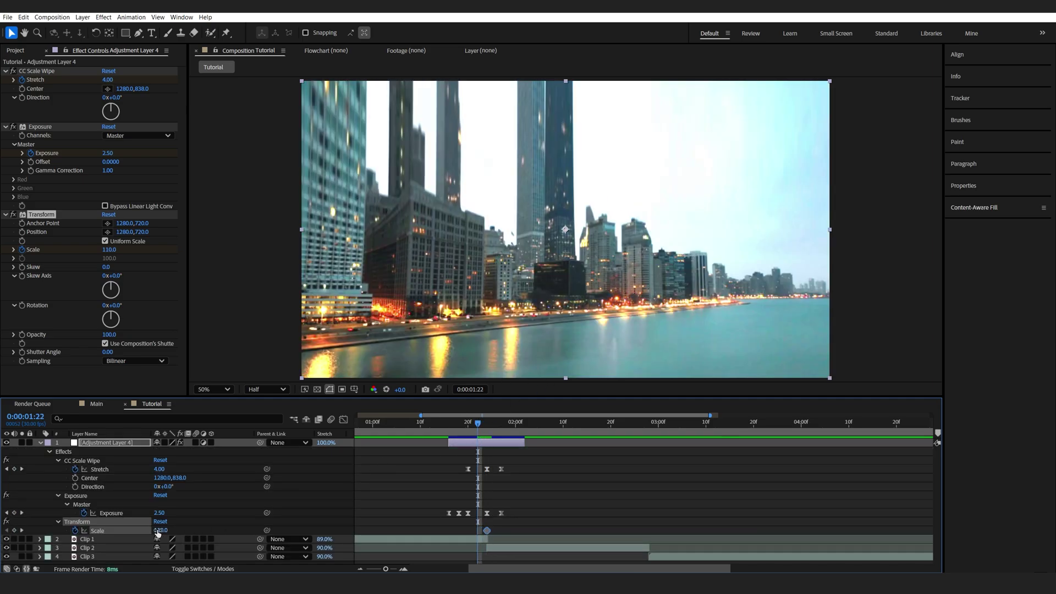
pyautogui.write('100')
# Copy the Scale keyframe of 100 to 0:00:01:26, two frames after the peak.
pyautogui.click(477, 527)
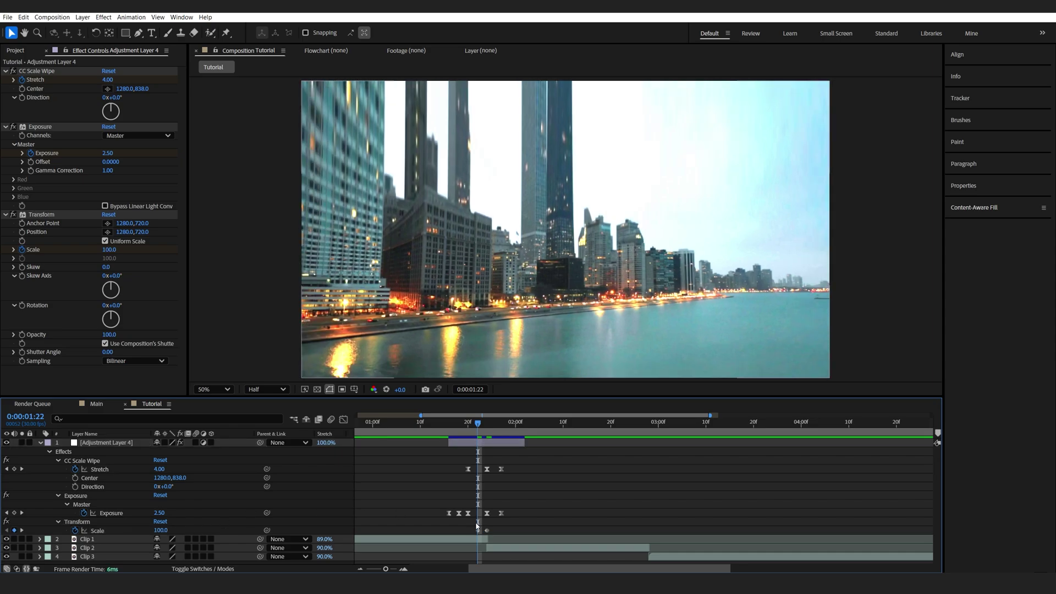
pyautogui.click(478, 531)
pyautogui.click(488, 420)
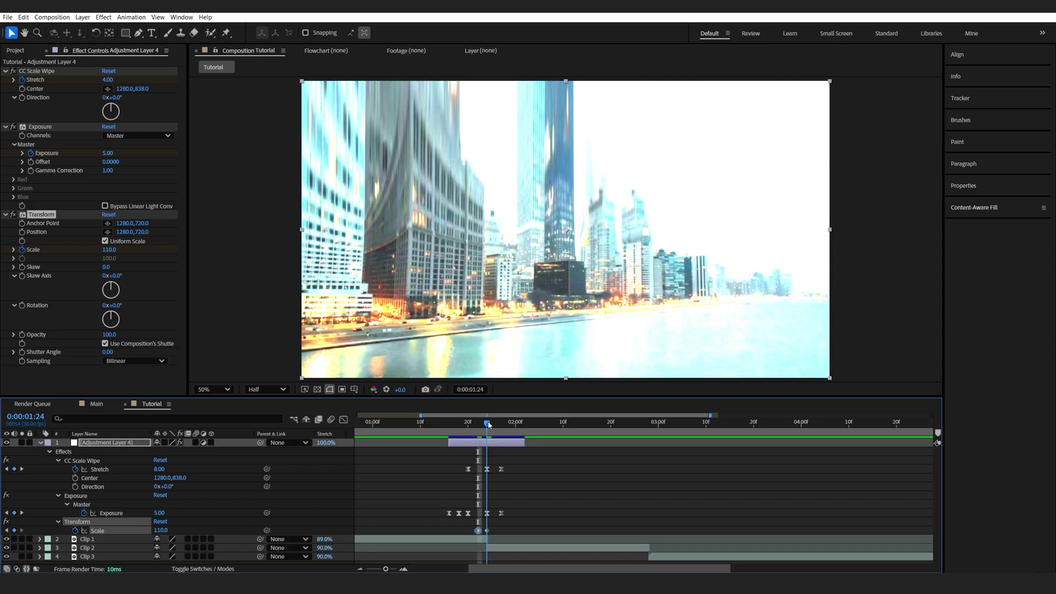
pyautogui.press('pagedown')
pyautogui.press('pagedown')
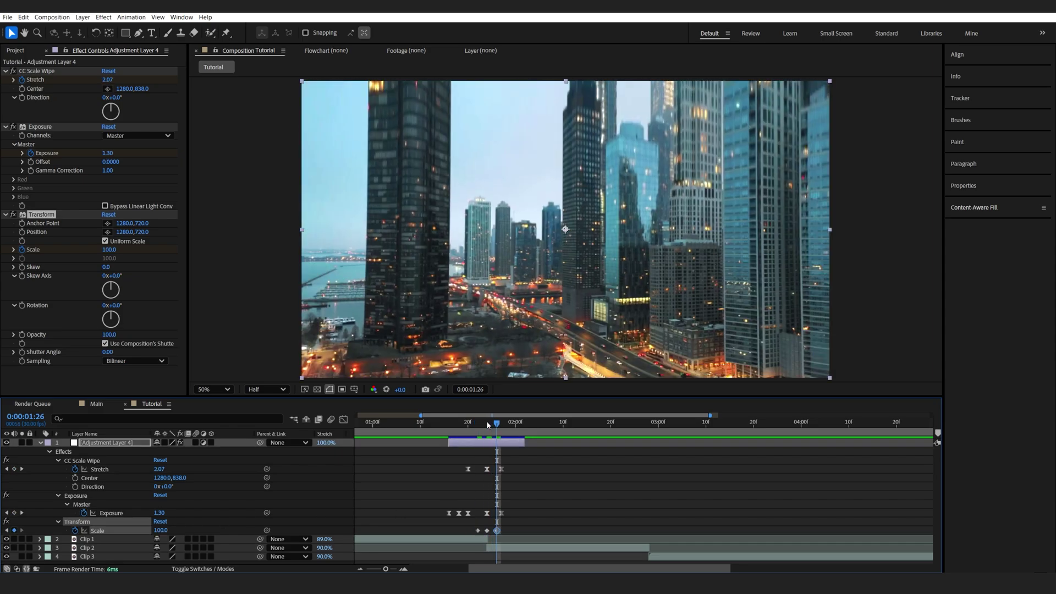
# Try moving the first Scale keyframe one frame earlier and preview the transition from the adjustment layer's start.
pyautogui.click(478, 531)
pyautogui.moveTo(476, 531); pyautogui.dragTo(473, 531)
pyautogui.press('i')
pyautogui.press('space')
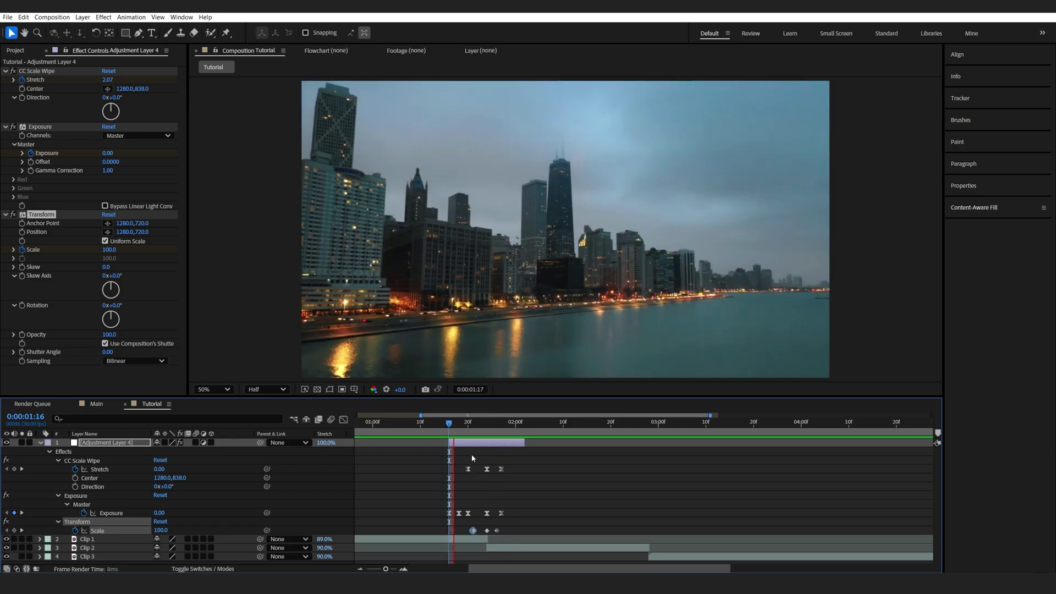
# Put the first Scale keyframe back at 0:00:01:22, move the last one a frame earlier to 0:00:01:25, and preview the transition.
pyautogui.click(467, 423)
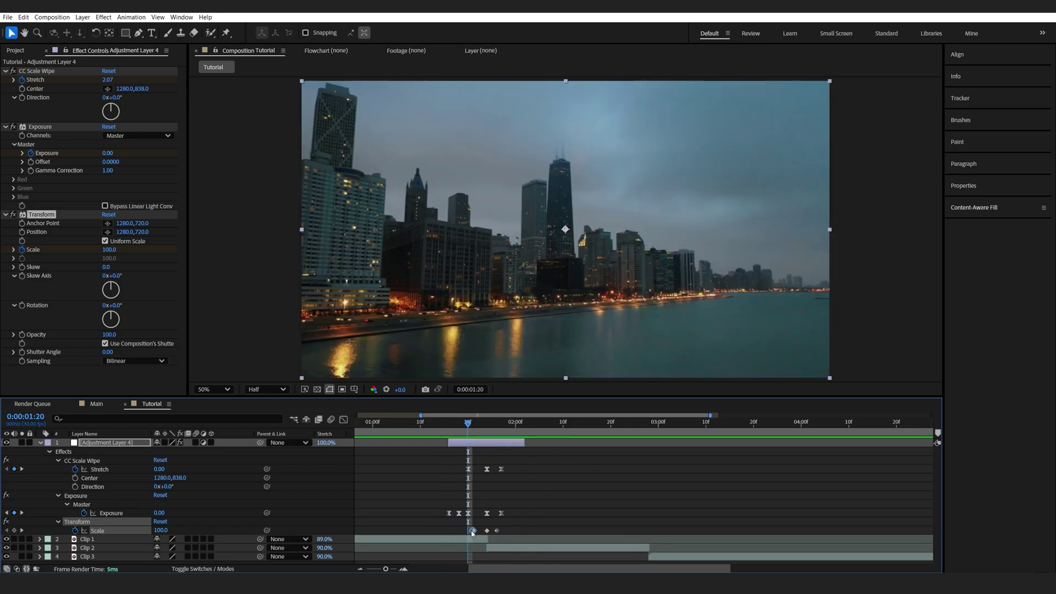
pyautogui.moveTo(474, 531); pyautogui.dragTo(479, 531)
pyautogui.click(497, 531)
pyautogui.press('space')
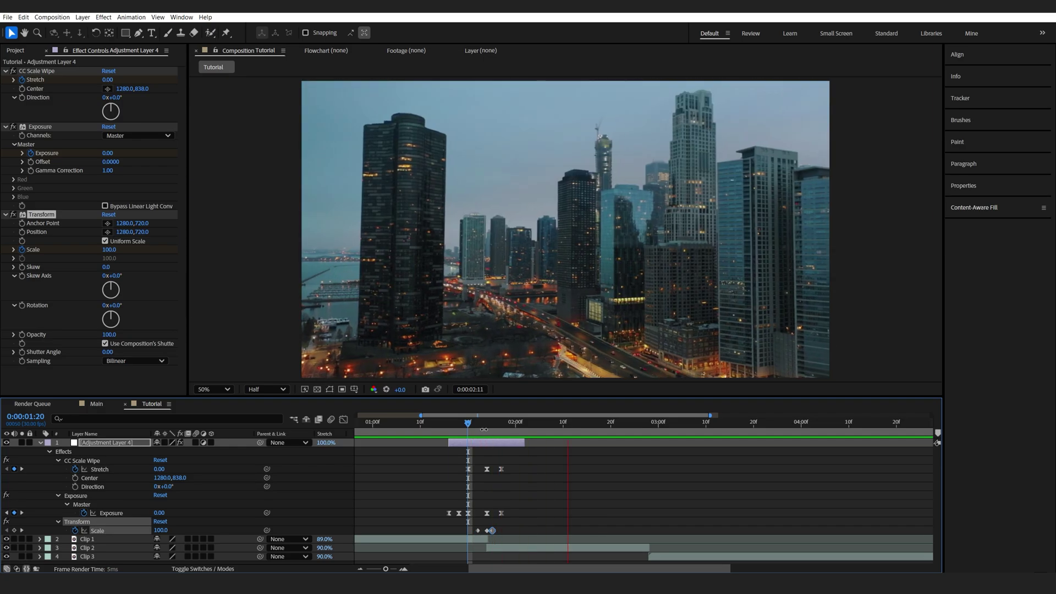
pyautogui.click(487, 429)
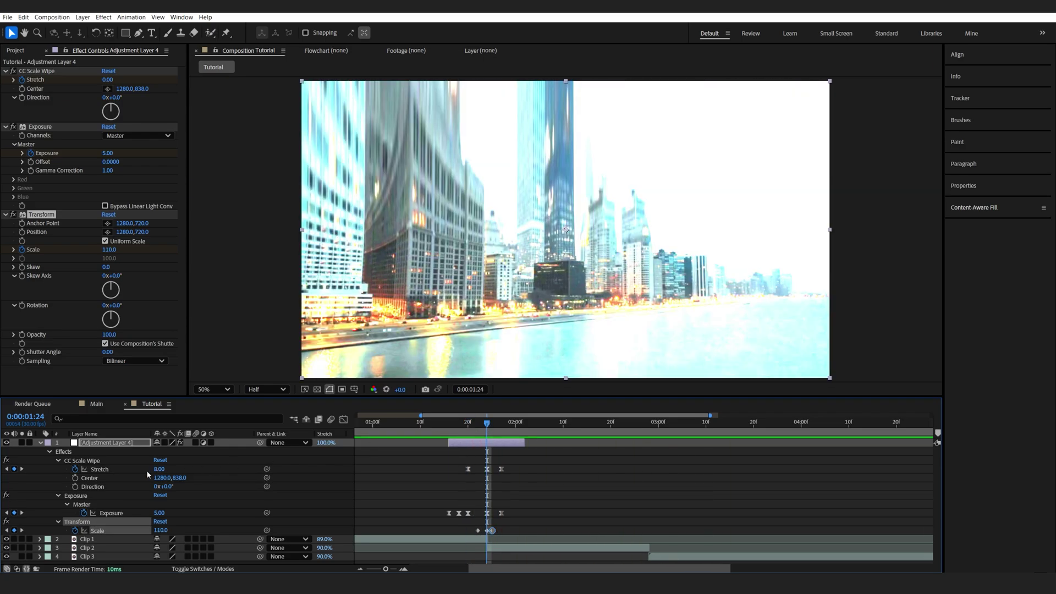
# Select the CC Scale Wipe, Exposure and Transform effects together for saving as an animation preset.
pyautogui.click(539, 474)
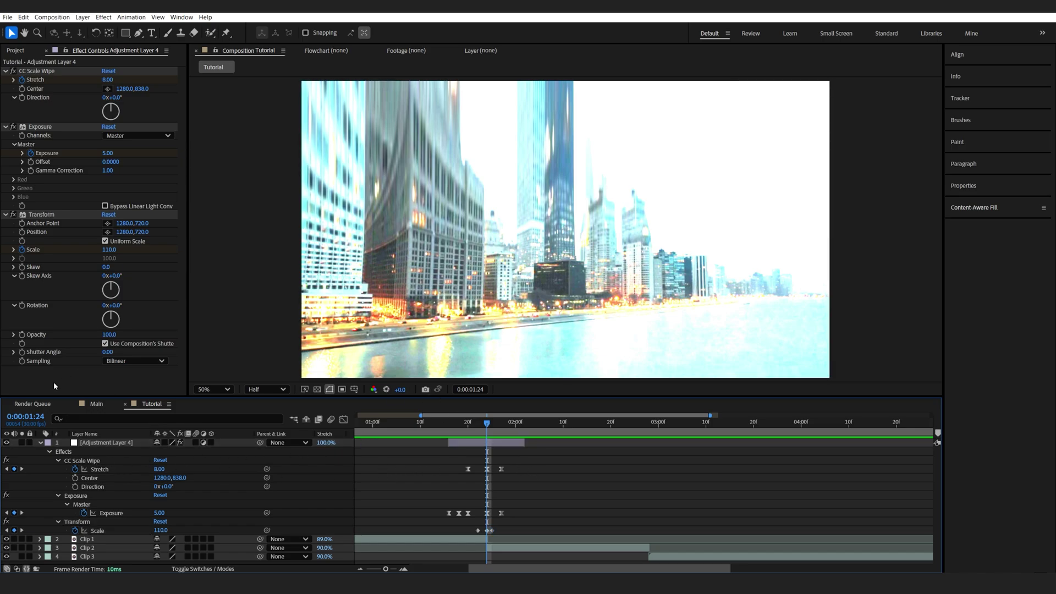
pyautogui.click(45, 72)
pyautogui.keyDown('shift'); pyautogui.click(50, 216); pyautogui.keyUp('shift')
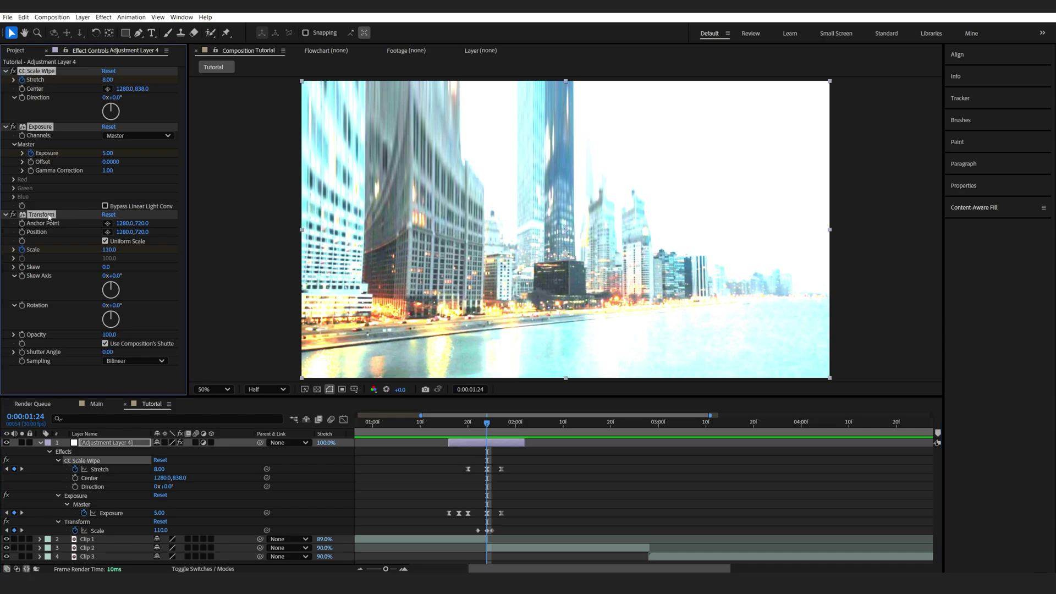
pyautogui.click(132, 17)
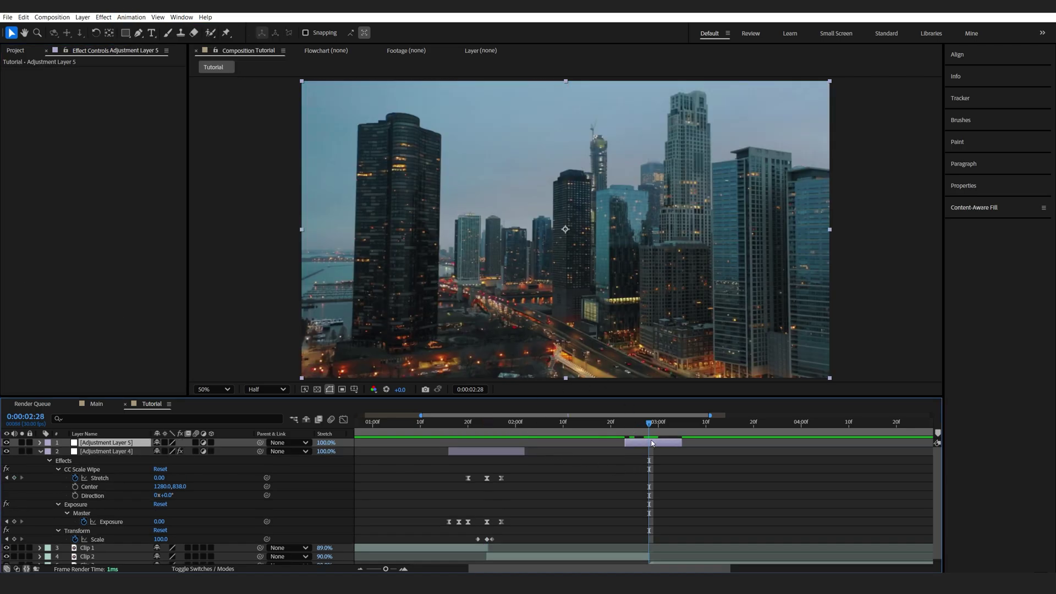
# Apply the Flashy preset to the new adjustment layer over the cut between Clip 2 and Clip 3.
pyautogui.hotkey('ctrl', 'space')
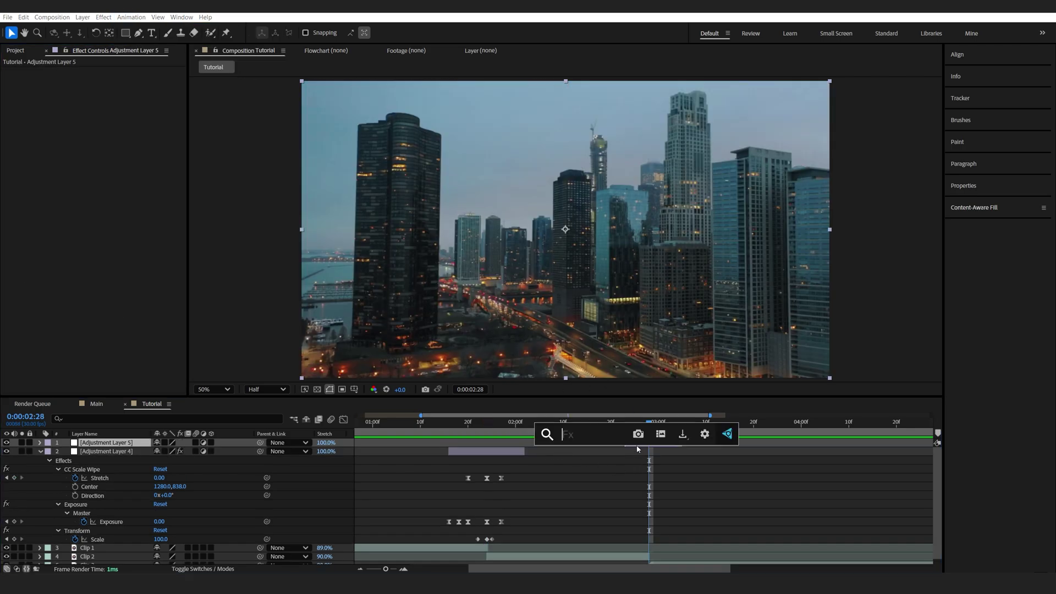
pyautogui.write('flas')
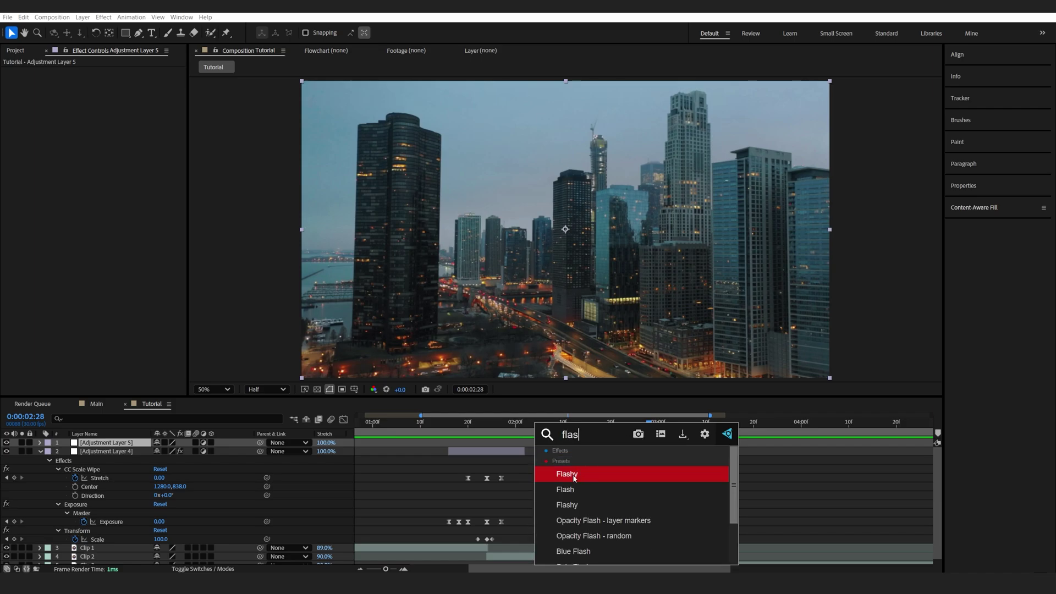
pyautogui.click(578, 475)
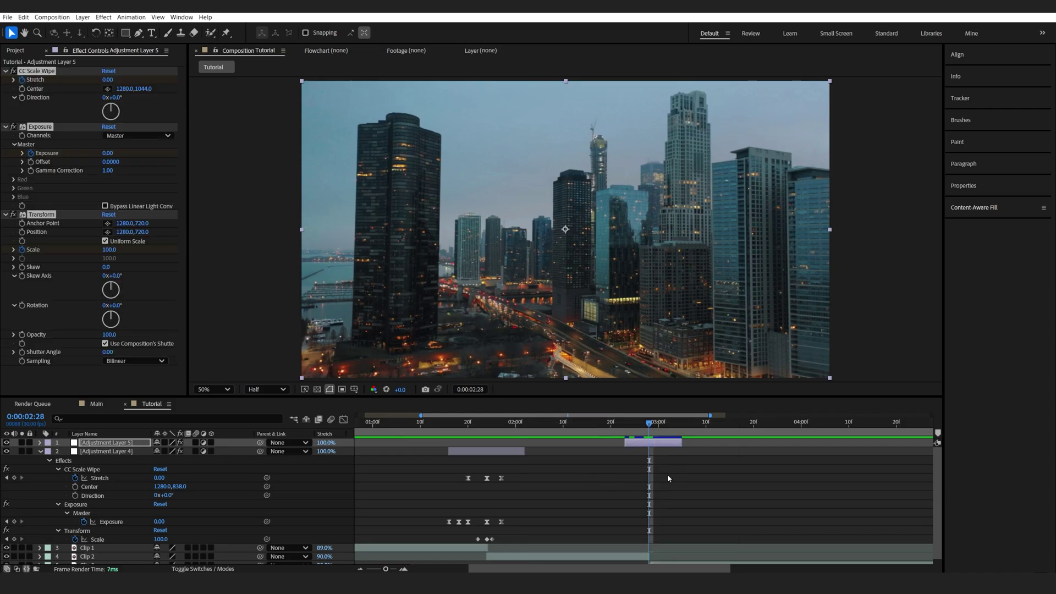
# Reveal the preset's keyframes and shift the new adjustment layer earlier so its peak keyframes sit at the cut, 0:00:02:28.
pyautogui.press('u')
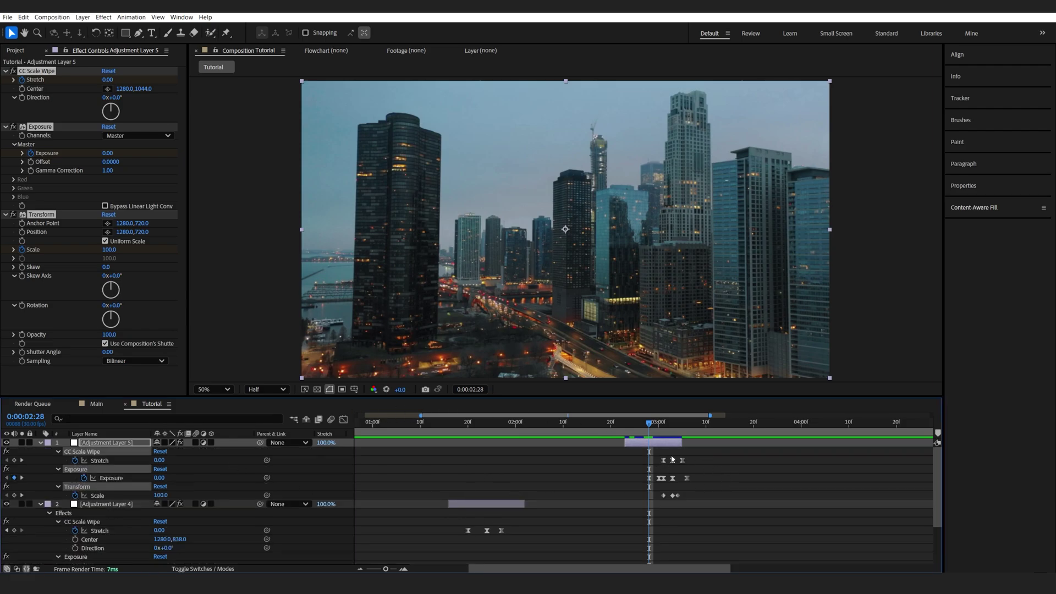
pyautogui.moveTo(682, 443); pyautogui.dragTo(658, 448)
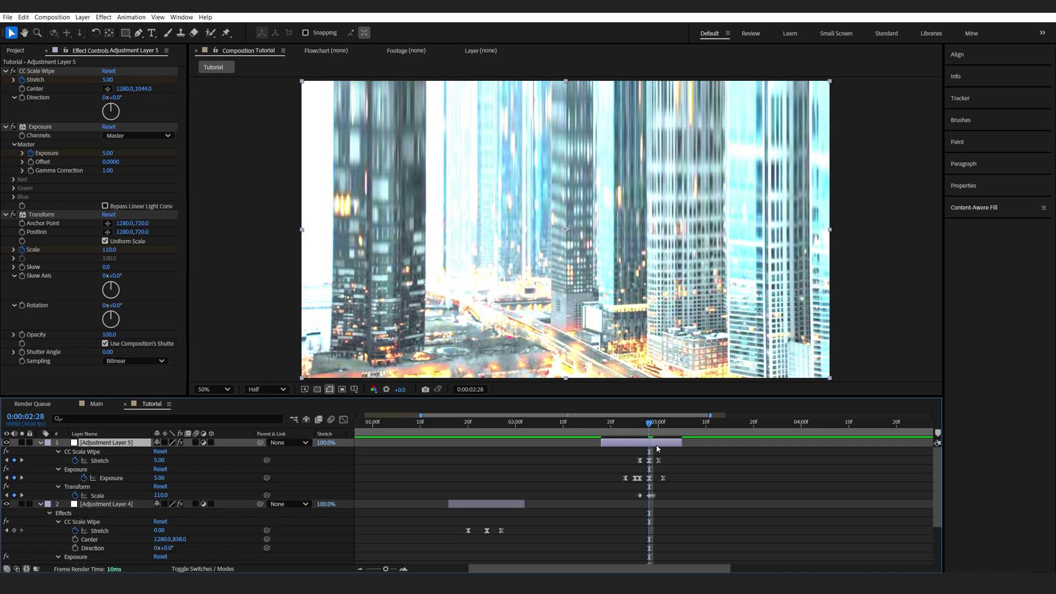
pyautogui.click(694, 494)
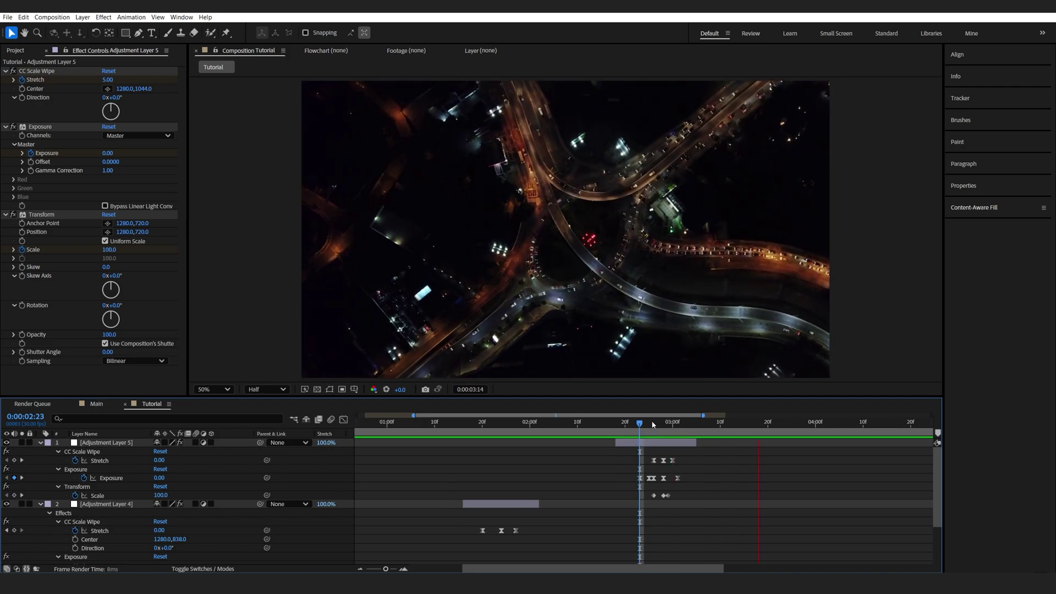
# Set CC Scale Wipe's Direction to 90° and Center to 430, 1044 on the new adjustment layer, and preview the transition.
pyautogui.click(653, 425)
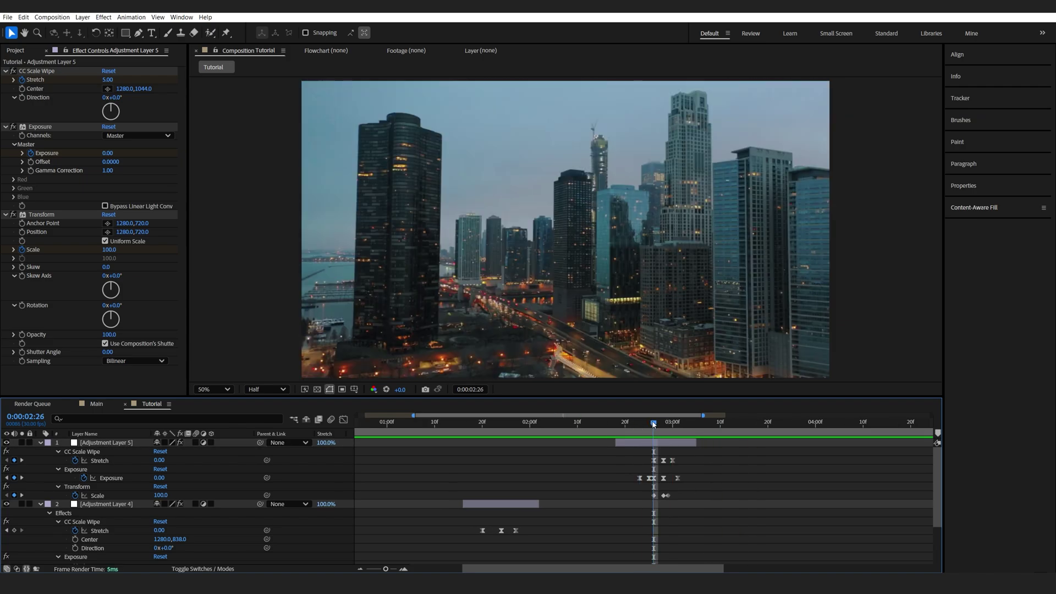
pyautogui.press('pagedown')
pyautogui.press('pagedown')
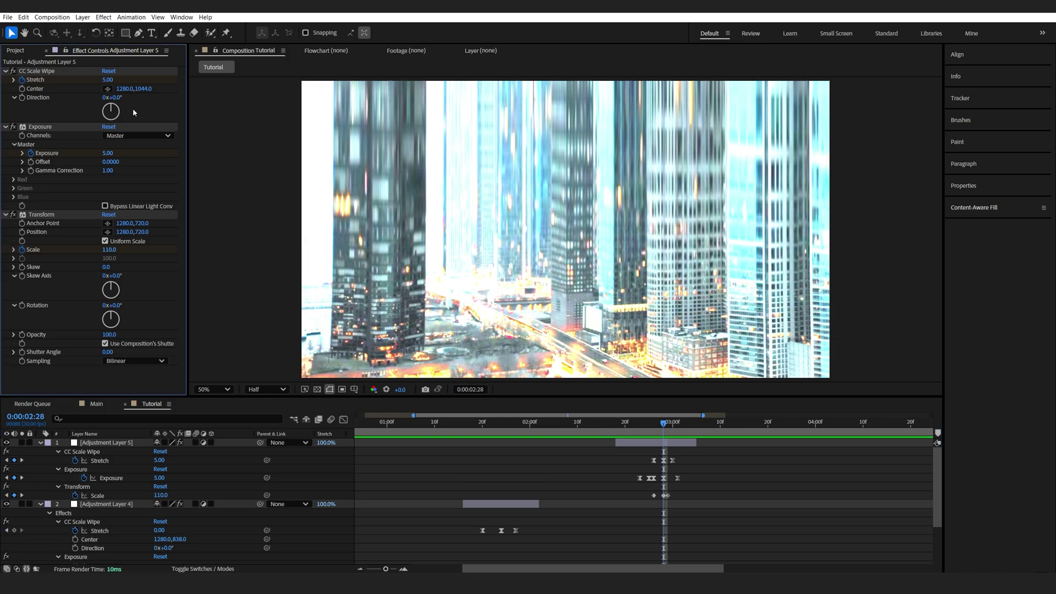
pyautogui.click(111, 97)
pyautogui.write('90')
pyautogui.press('Return')
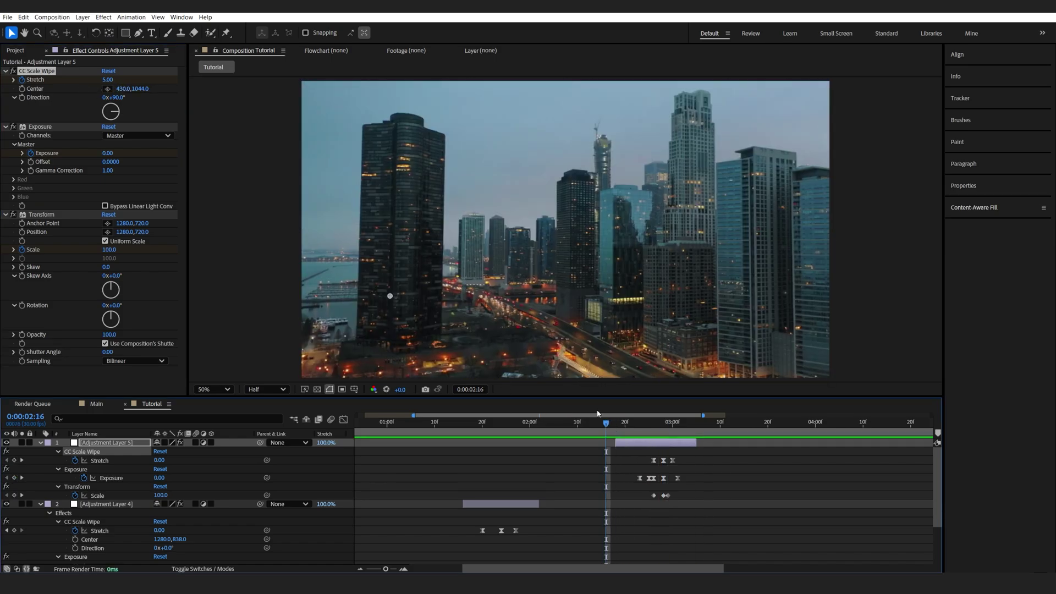
pyautogui.press('space')
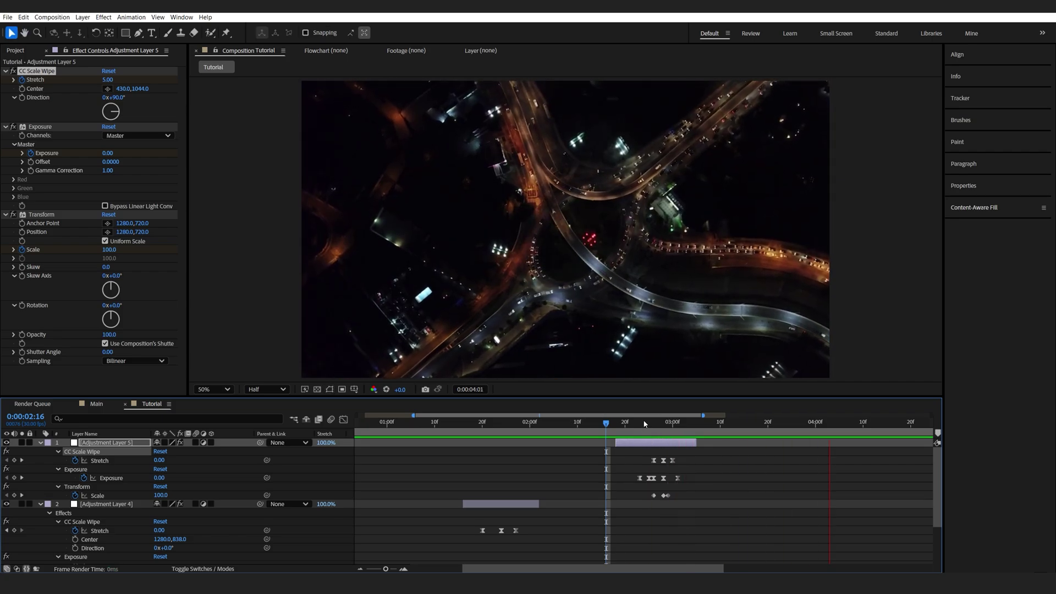